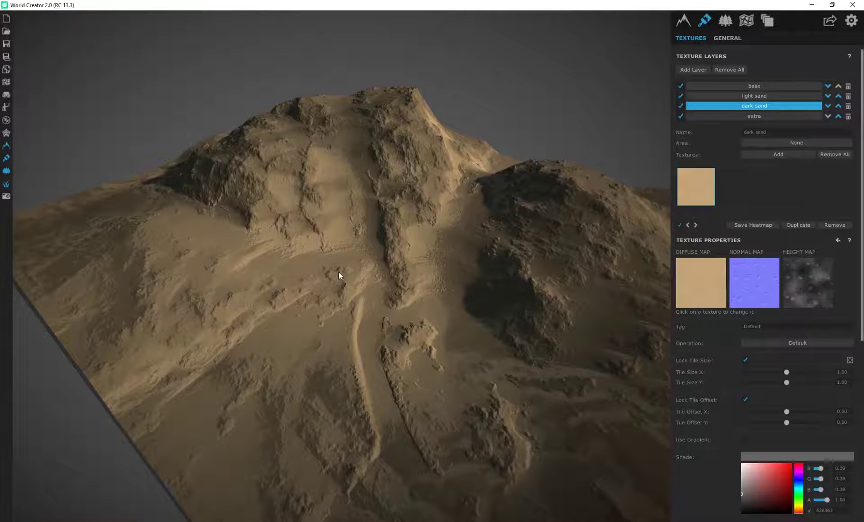
# Add an object layer named 'New Layer' in the Scene's Objects tab, closing the object library unused
pyautogui.scroll(3, 339, 272)
pyautogui.moveTo(349, 243); pyautogui.dragTo(472, 221)
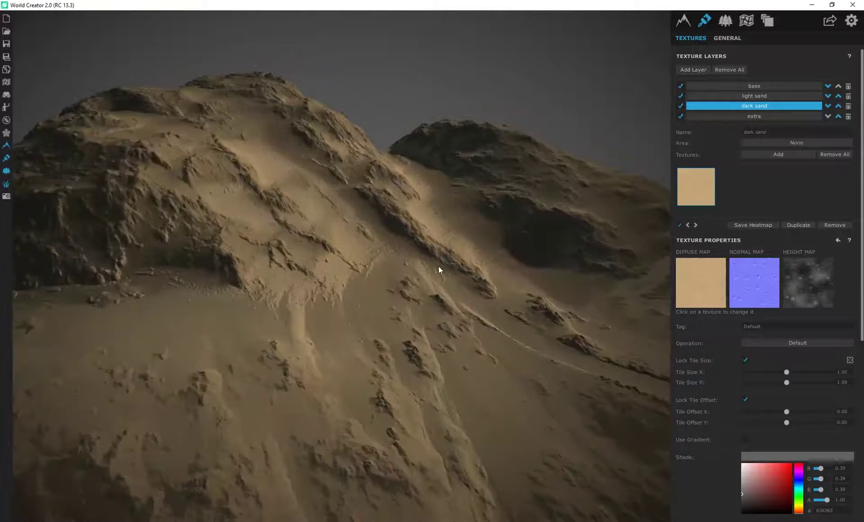
pyautogui.click(726, 23)
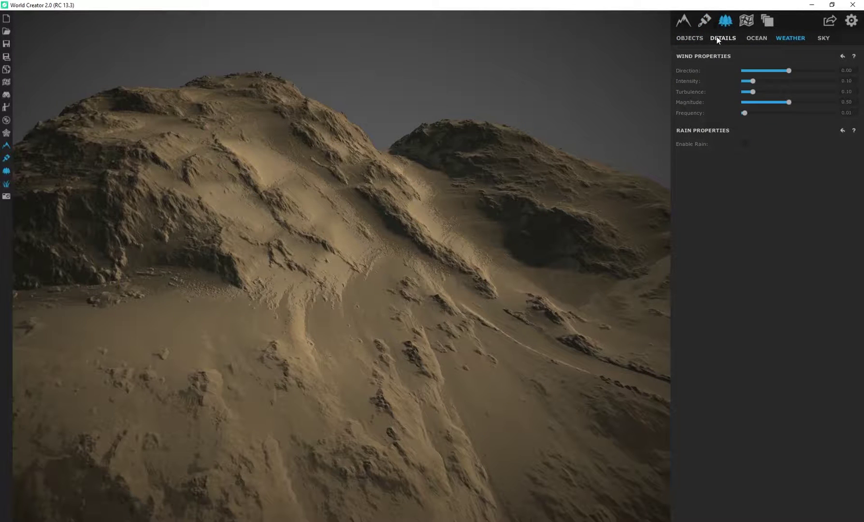
pyautogui.click(690, 37)
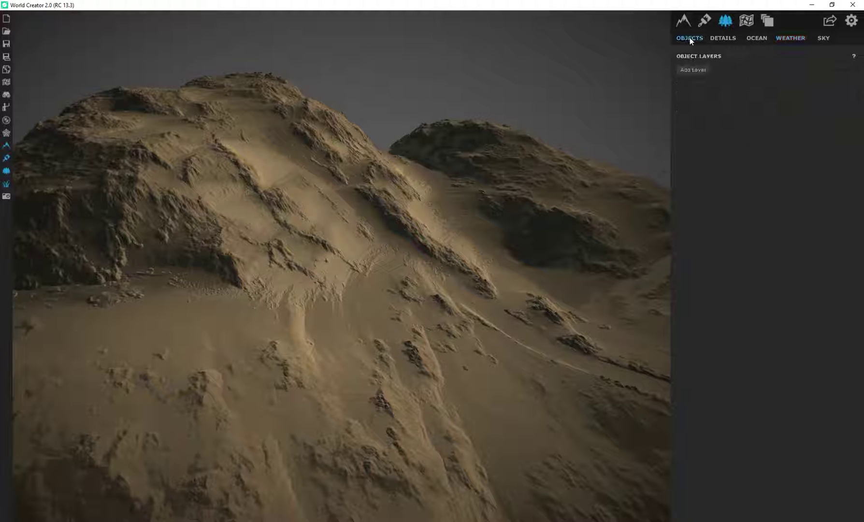
pyautogui.click(693, 69)
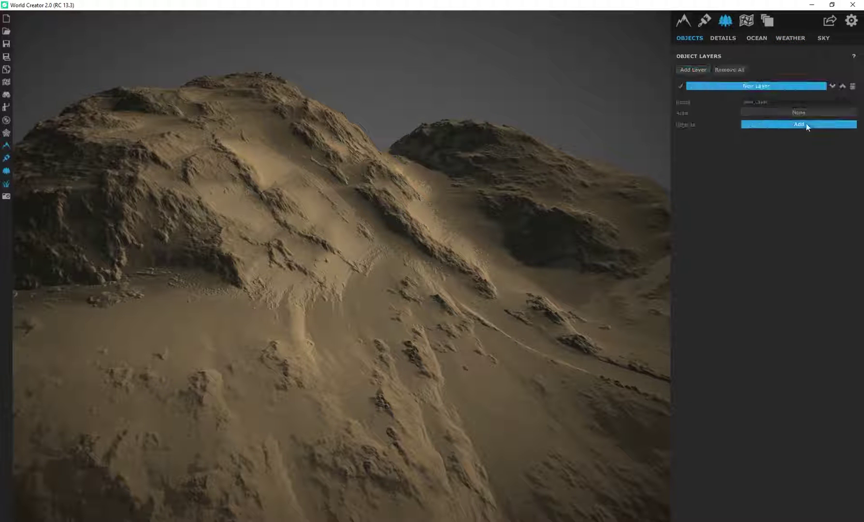
pyautogui.click(807, 124)
pyautogui.scroll(-1, 537, 258)
pyautogui.scroll(1, 538, 258)
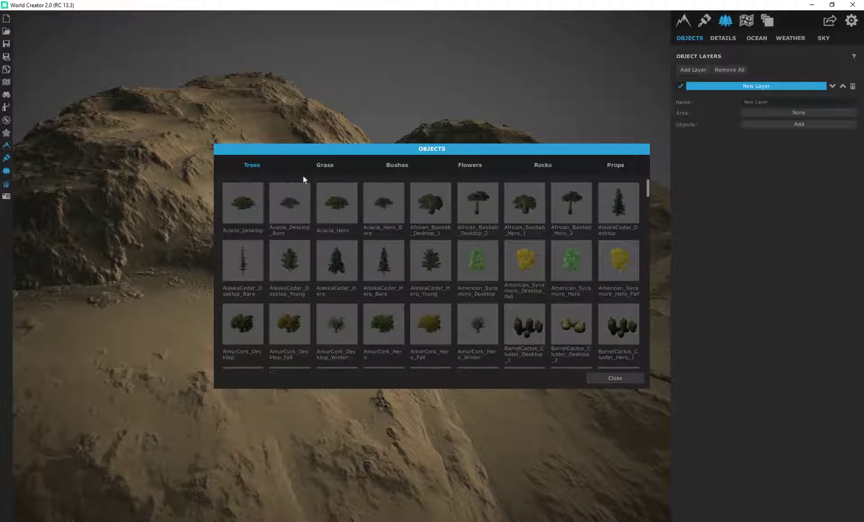
pyautogui.click(612, 378)
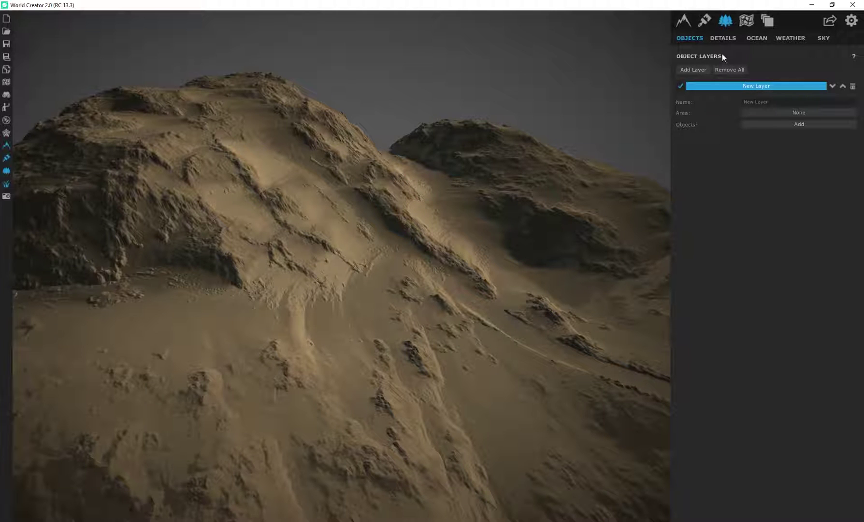
# Show the Surface base settings (2048 × 2048 m, 1/2 m precision) while orbiting the terrain
pyautogui.click(688, 25)
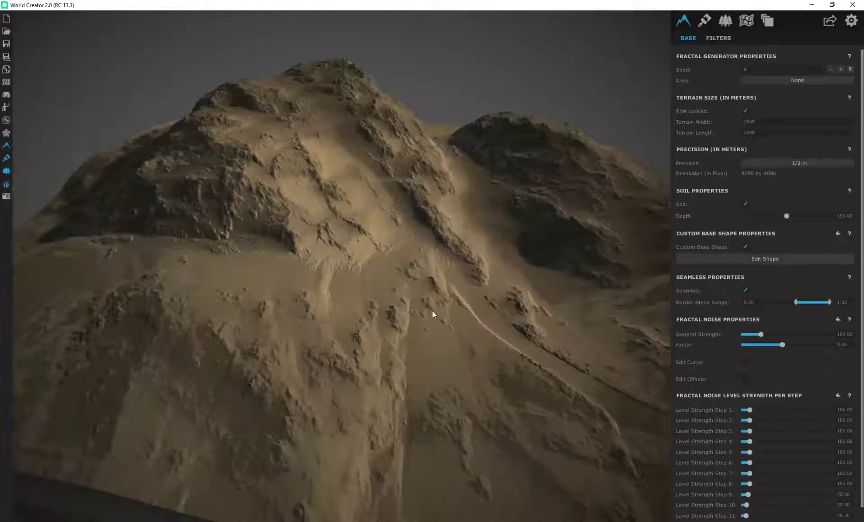
pyautogui.moveTo(411, 304); pyautogui.dragTo(365, 306, button='middle')
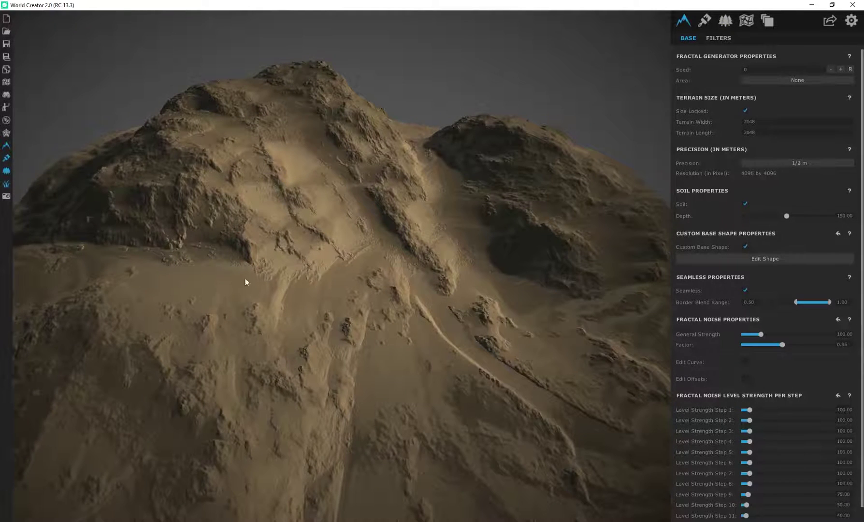
pyautogui.moveTo(270, 276); pyautogui.dragTo(390, 245, button='middle')
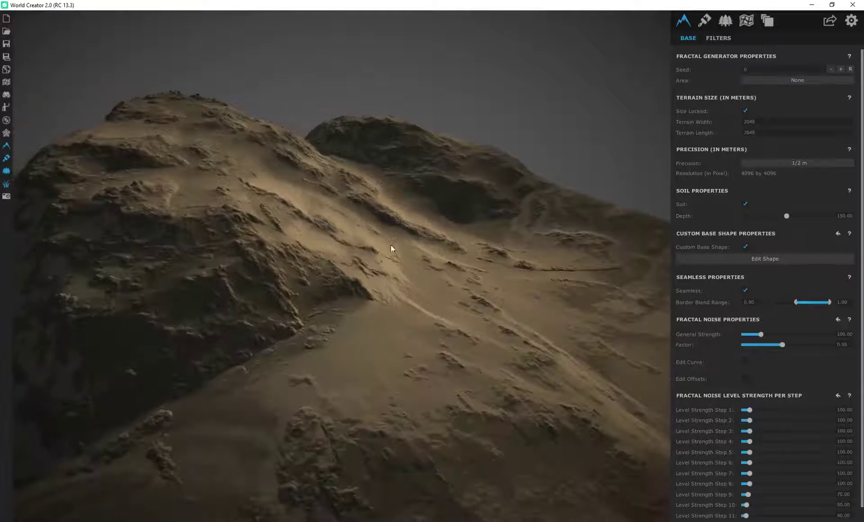
pyautogui.moveTo(485, 293); pyautogui.dragTo(389, 289, button='middle')
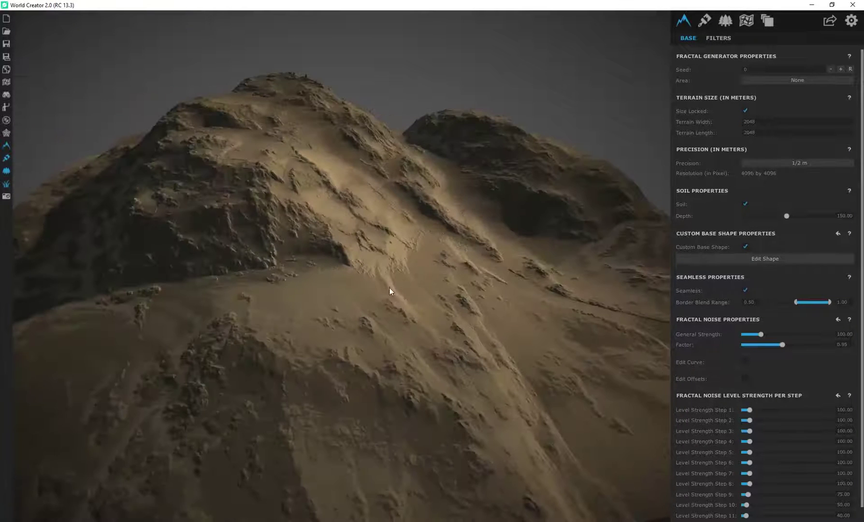
# Bring up the Surface export settings and list the Map Type options for the height-map
pyautogui.click(831, 22)
pyautogui.moveTo(495, 231); pyautogui.dragTo(452, 275, button='middle')
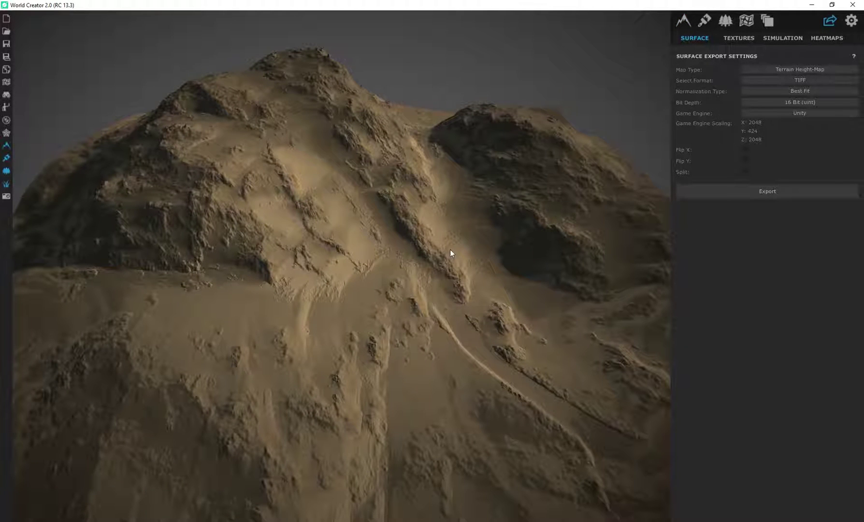
pyautogui.moveTo(343, 247); pyautogui.dragTo(307, 207, button='middle')
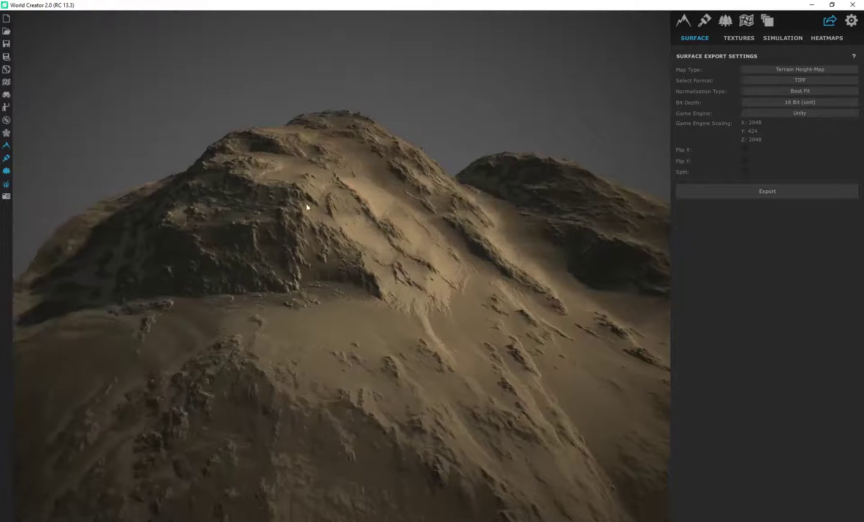
pyautogui.moveTo(374, 312); pyautogui.dragTo(317, 359, button='middle')
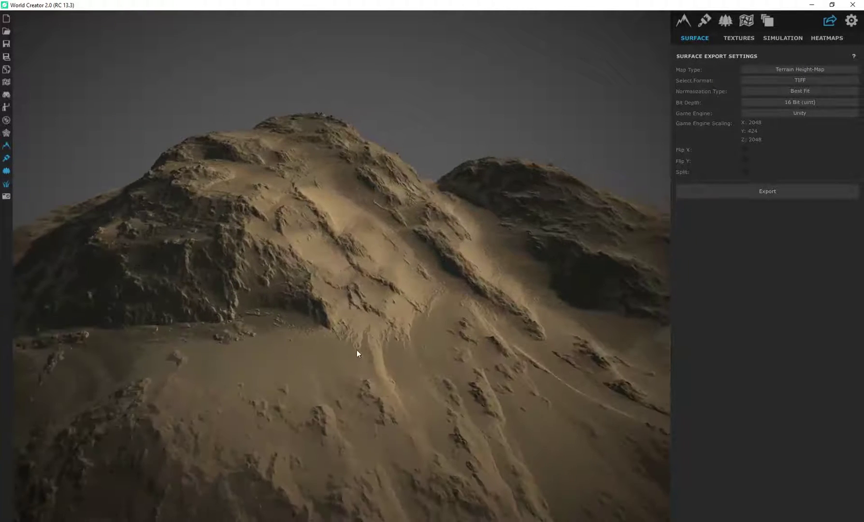
pyautogui.moveTo(432, 326); pyautogui.dragTo(366, 337, button='middle')
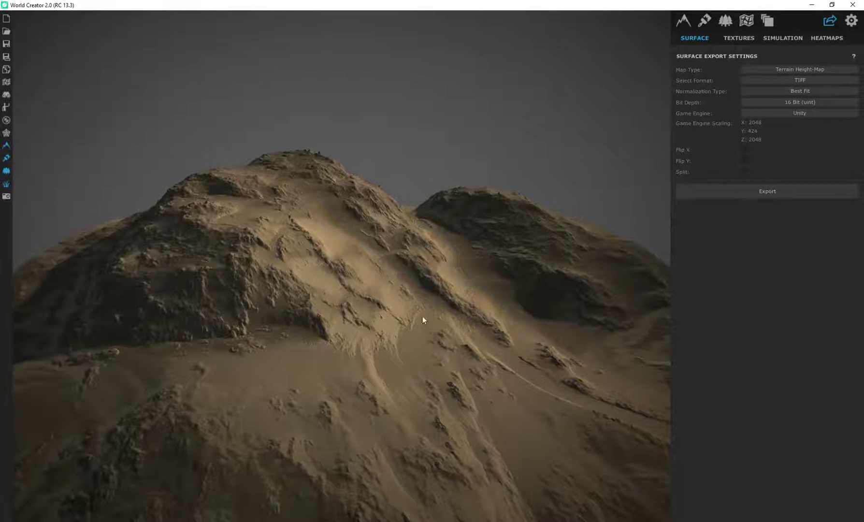
pyautogui.moveTo(422, 317); pyautogui.dragTo(370, 314, button='middle')
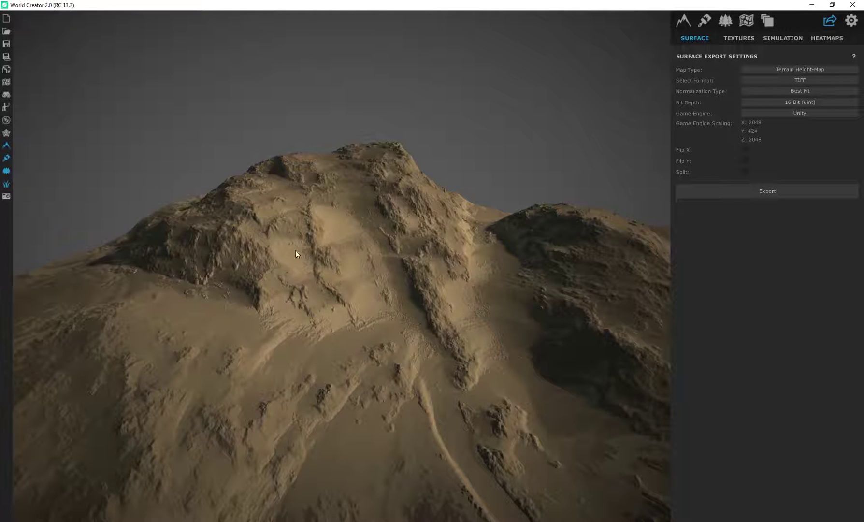
pyautogui.moveTo(296, 253); pyautogui.dragTo(327, 230, button='middle')
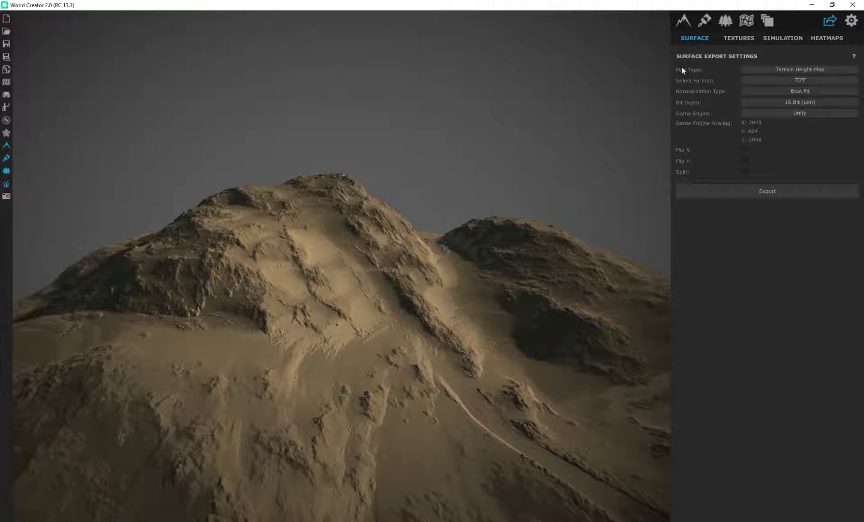
pyautogui.click(803, 72)
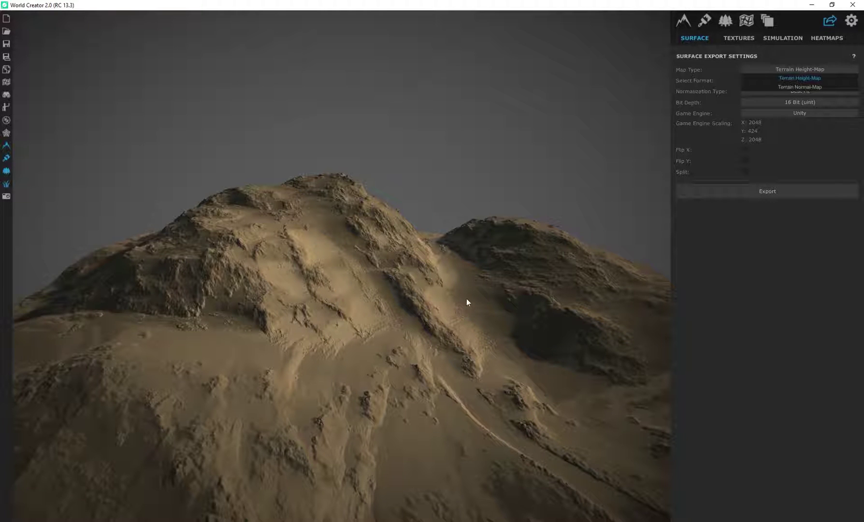
# Keep Terrain Height-Map in TIFF format and set the bit depth to 32 Bit (uint)
pyautogui.moveTo(467, 298); pyautogui.dragTo(294, 281)
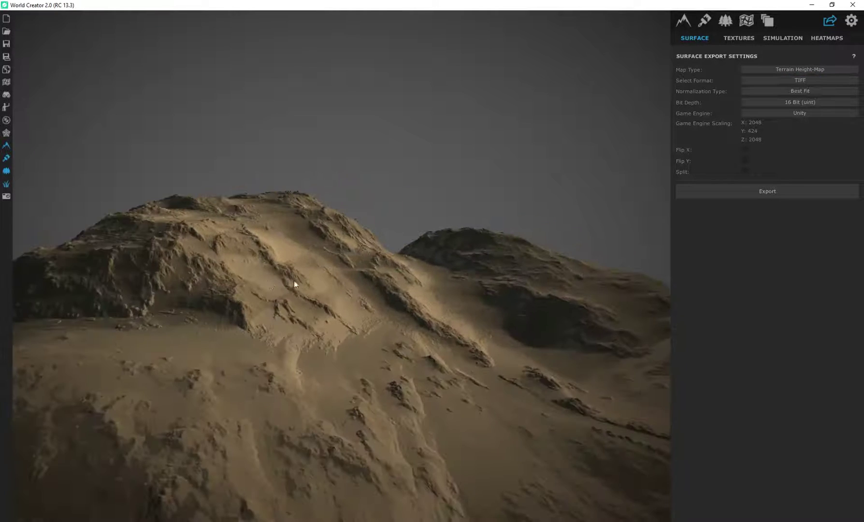
pyautogui.click(800, 70)
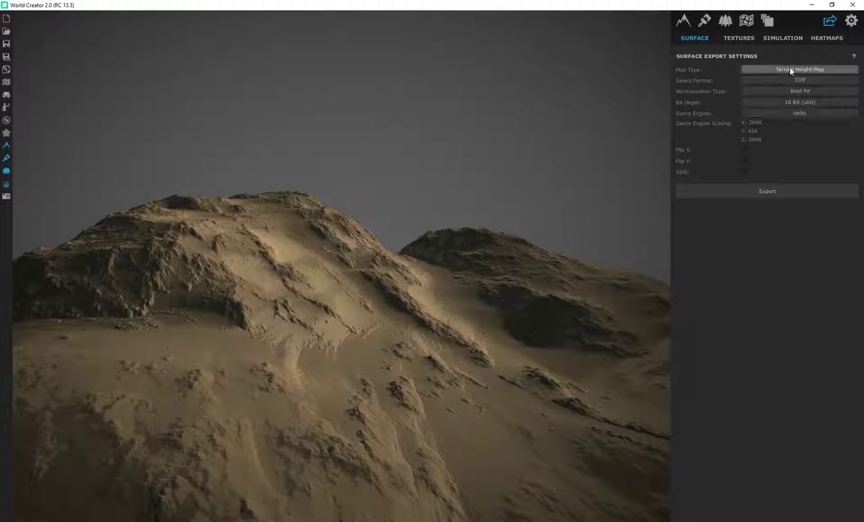
pyautogui.click(773, 234)
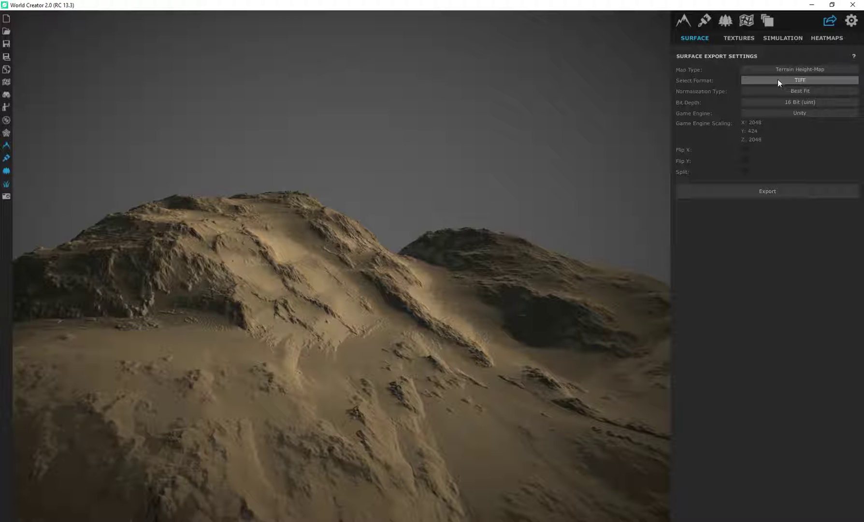
pyautogui.click(795, 81)
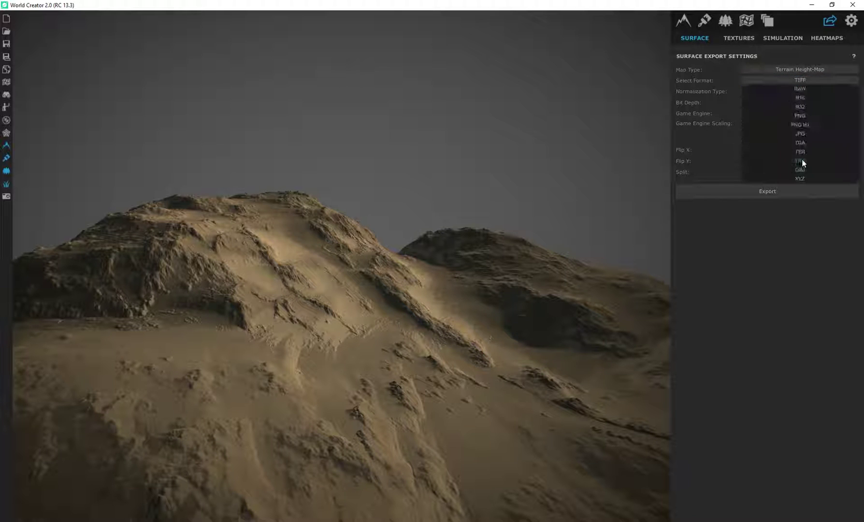
pyautogui.click(793, 190)
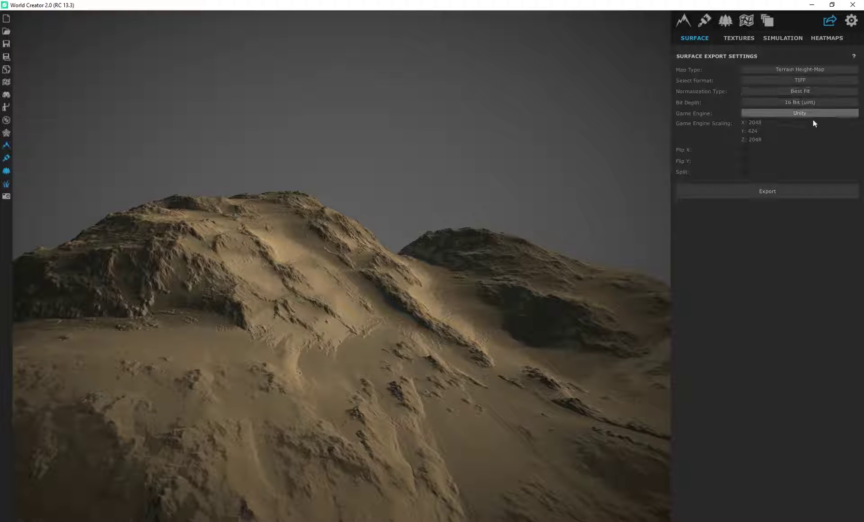
pyautogui.click(802, 103)
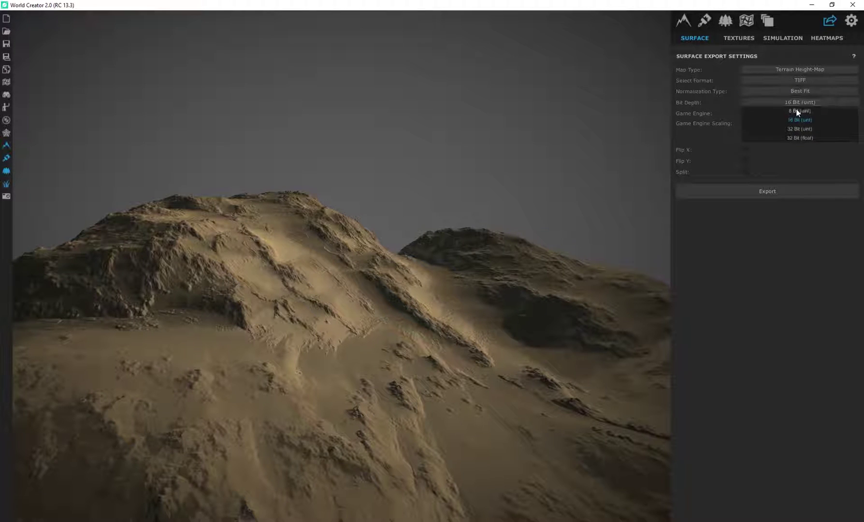
pyautogui.click(796, 111)
pyautogui.click(794, 104)
pyautogui.click(796, 128)
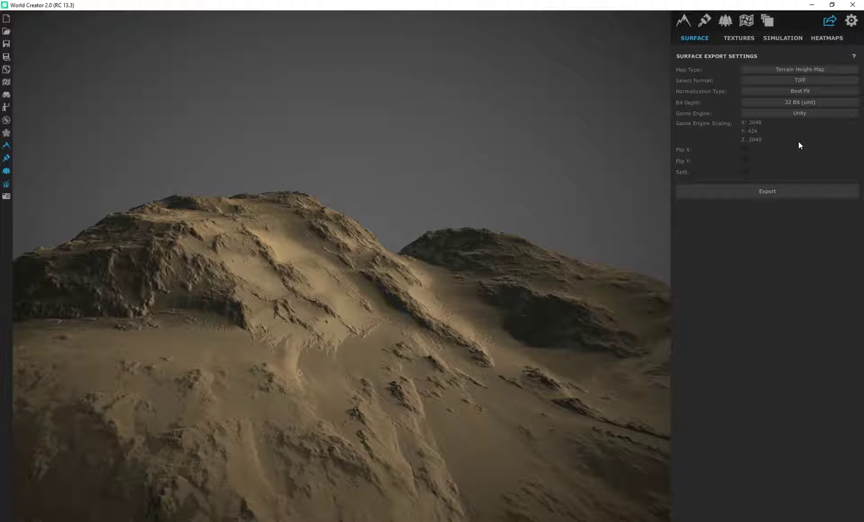
# Confirm the export's game engine target stays on Unity
pyautogui.press('w')
pyautogui.moveTo(421, 295); pyautogui.dragTo(486, 309, button='right')
pyautogui.press('s')
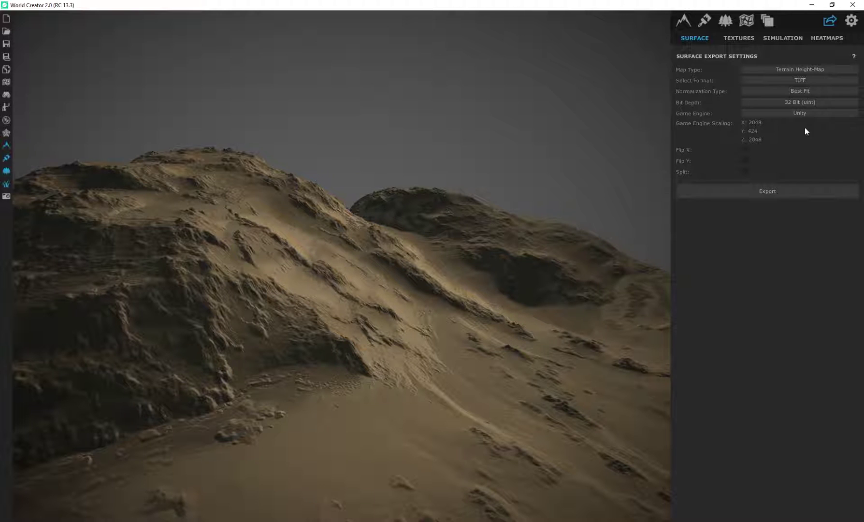
pyautogui.click(778, 114)
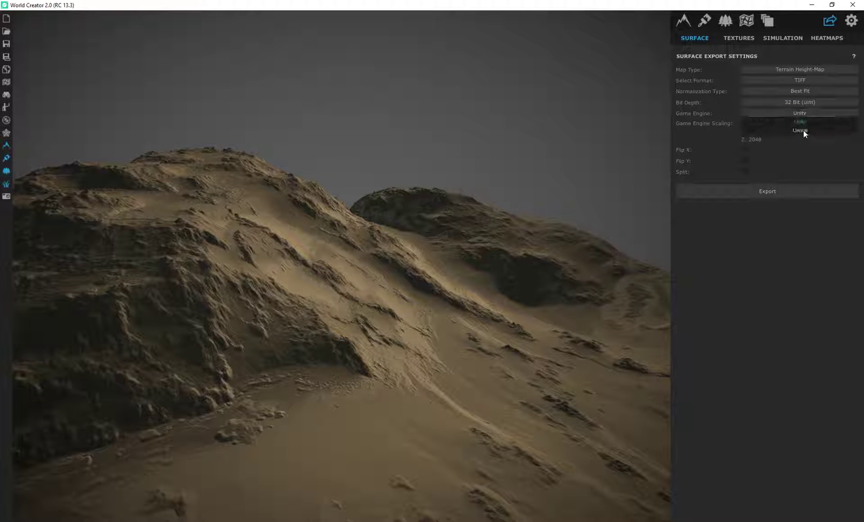
pyautogui.click(811, 152)
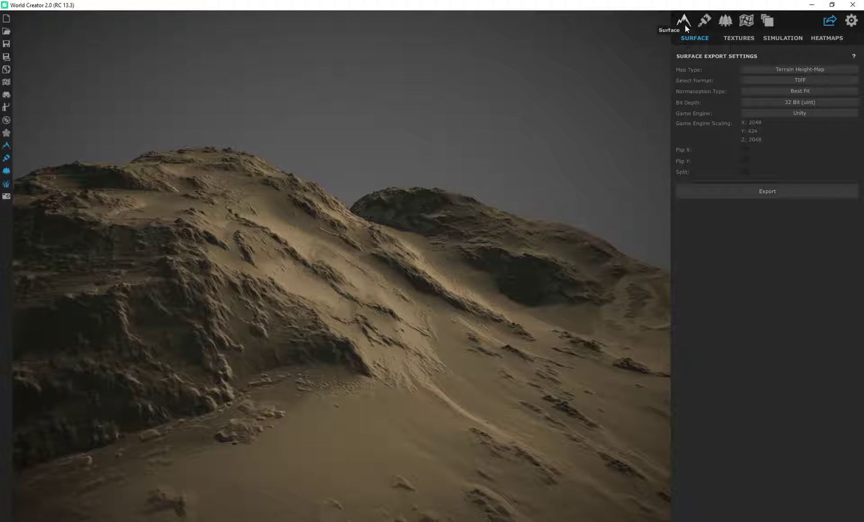
# Show the base surface properties (soil depth 150, fractal noise 0.95) and orbit around the terrain
pyautogui.click(684, 24)
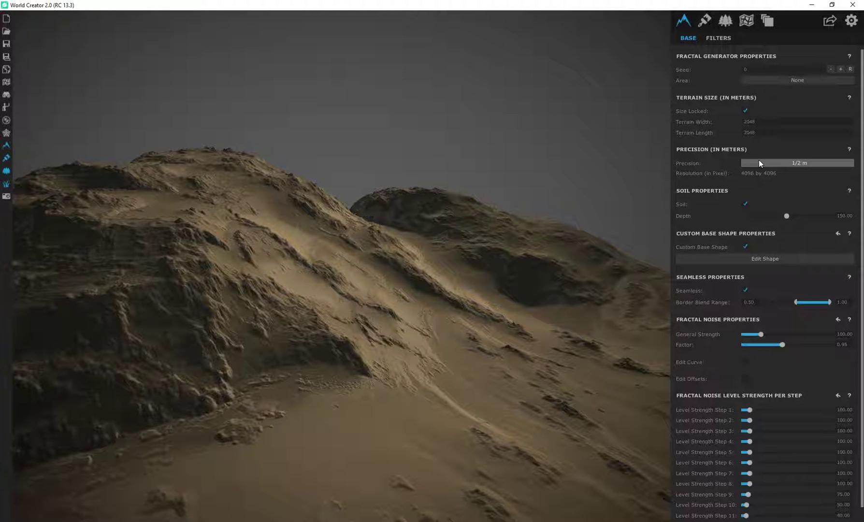
pyautogui.scroll(-2, 435, 295)
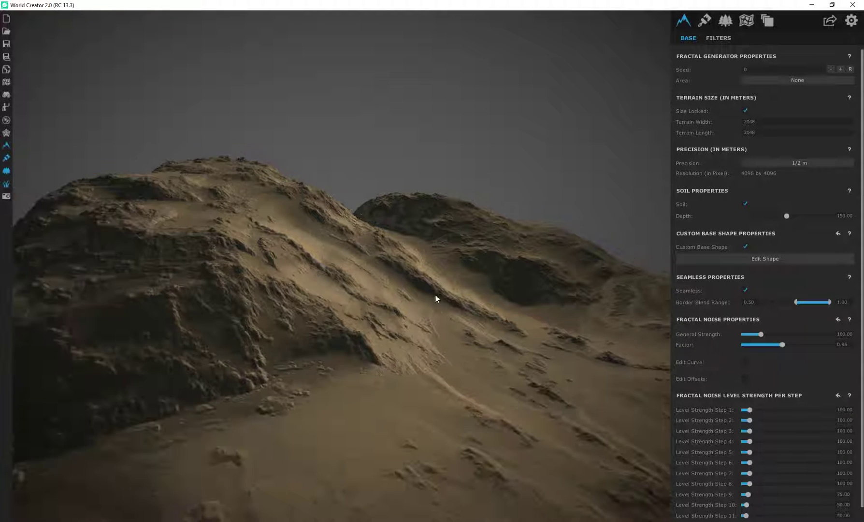
pyautogui.moveTo(456, 310); pyautogui.dragTo(478, 246)
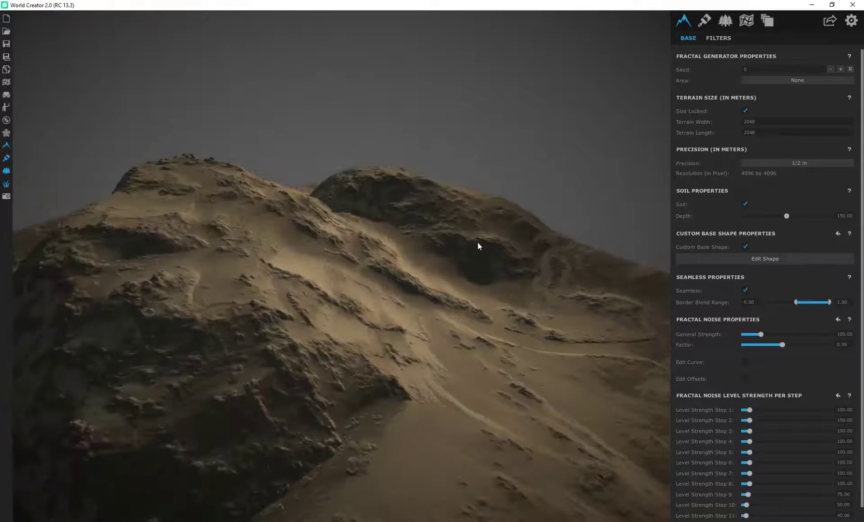
pyautogui.moveTo(458, 389); pyautogui.dragTo(270, 284)
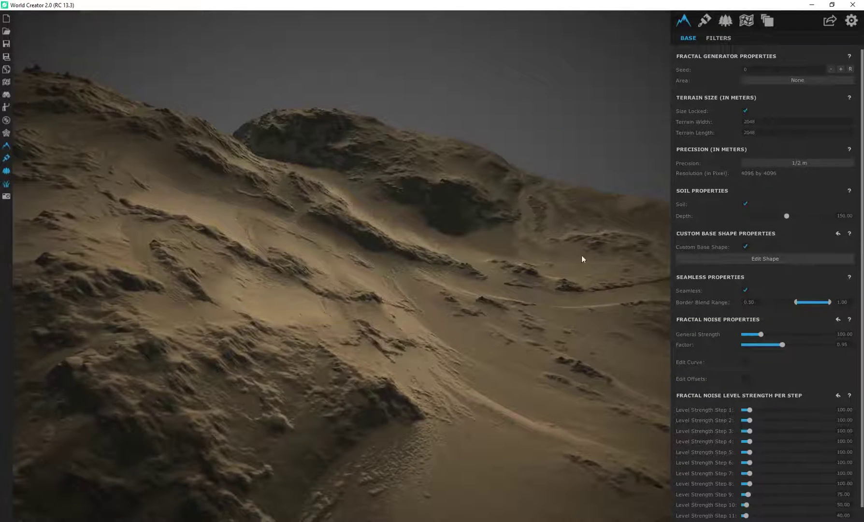
pyautogui.moveTo(336, 291); pyautogui.dragTo(418, 328)
pyautogui.moveTo(428, 290); pyautogui.dragTo(386, 314)
pyautogui.moveTo(459, 322); pyautogui.dragTo(510, 345)
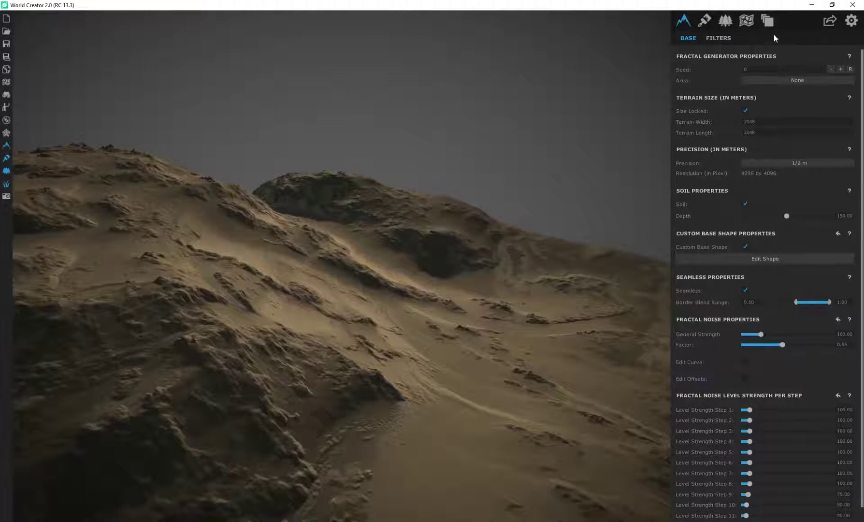
# Export the 32-bit height-map to Desktop > TUTORIAL as SANDY_heightmap.tif
pyautogui.click(828, 21)
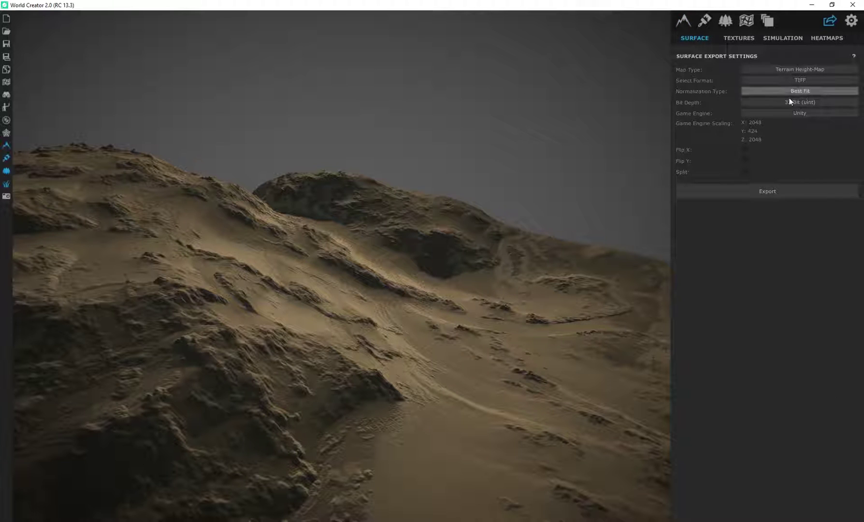
pyautogui.click(762, 192)
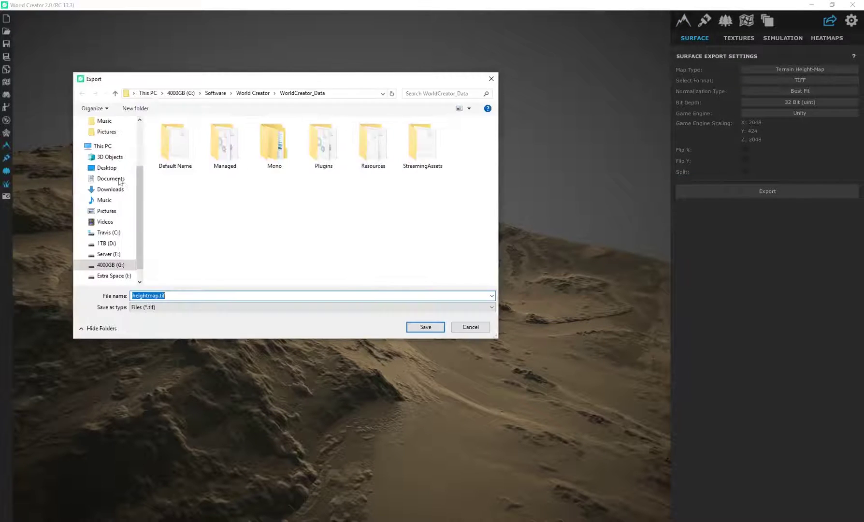
pyautogui.click(107, 168)
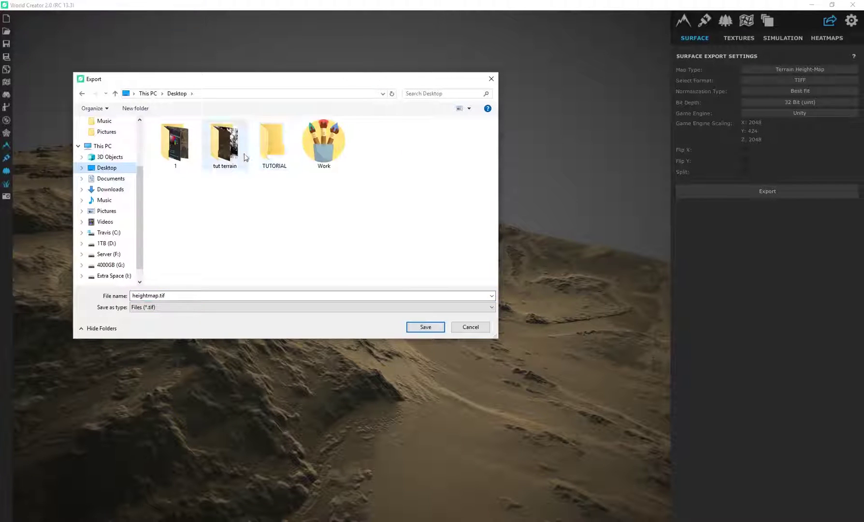
pyautogui.doubleClick(267, 154)
pyautogui.click(154, 294)
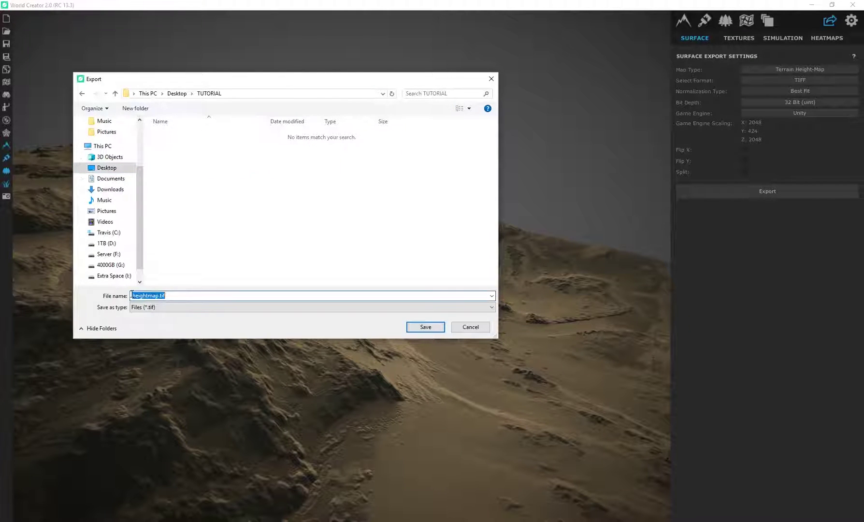
pyautogui.press('Home')
pyautogui.write('SANDY_')
pyautogui.click(414, 330)
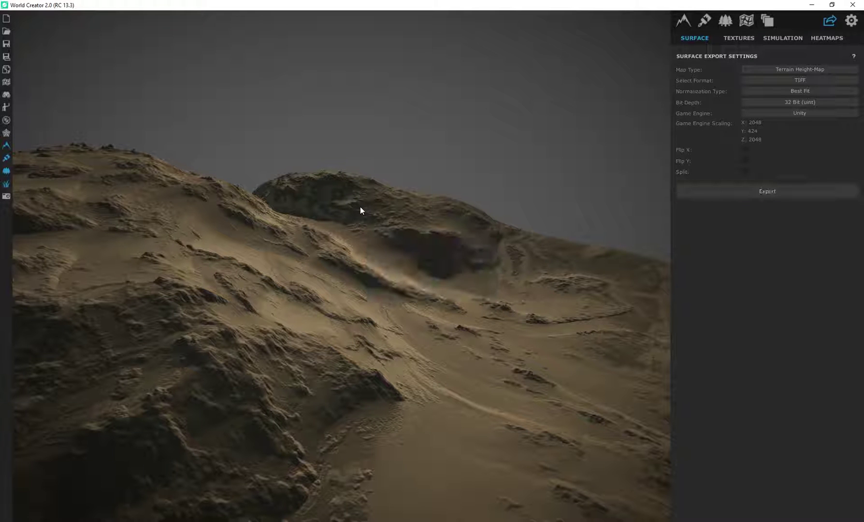
pyautogui.scroll(-3, 381, 215)
pyautogui.moveTo(441, 271); pyautogui.dragTo(397, 283, button='middle')
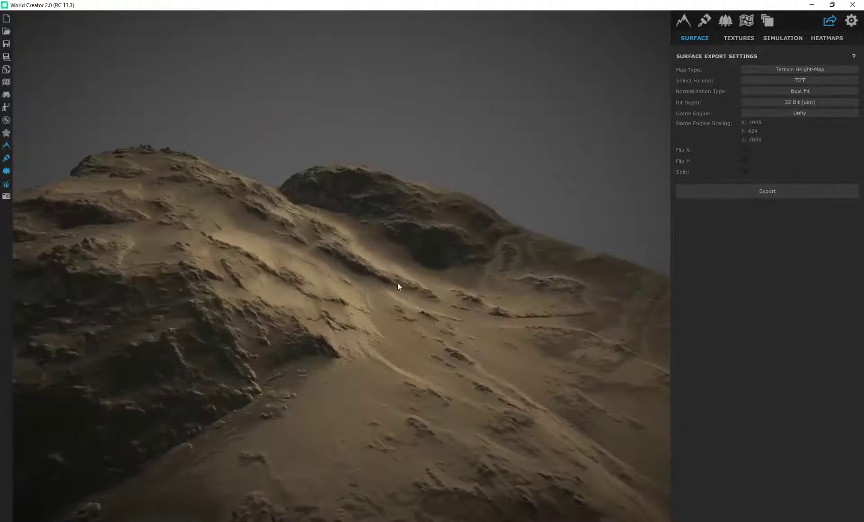
# Set the texture export type to Color Map
pyautogui.click(736, 41)
pyautogui.click(796, 69)
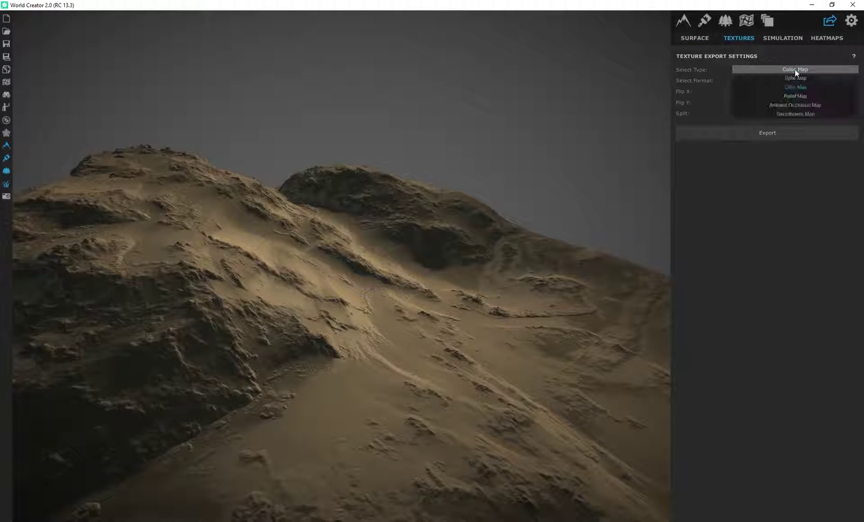
pyautogui.click(798, 79)
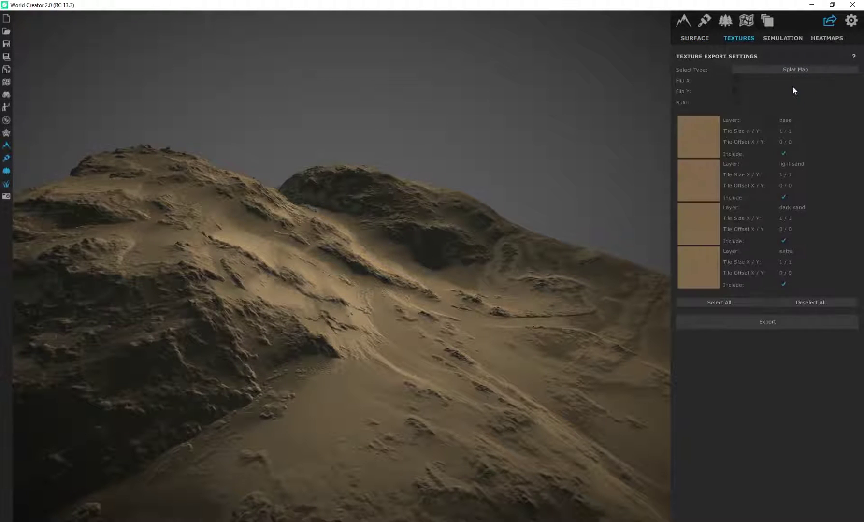
pyautogui.click(794, 68)
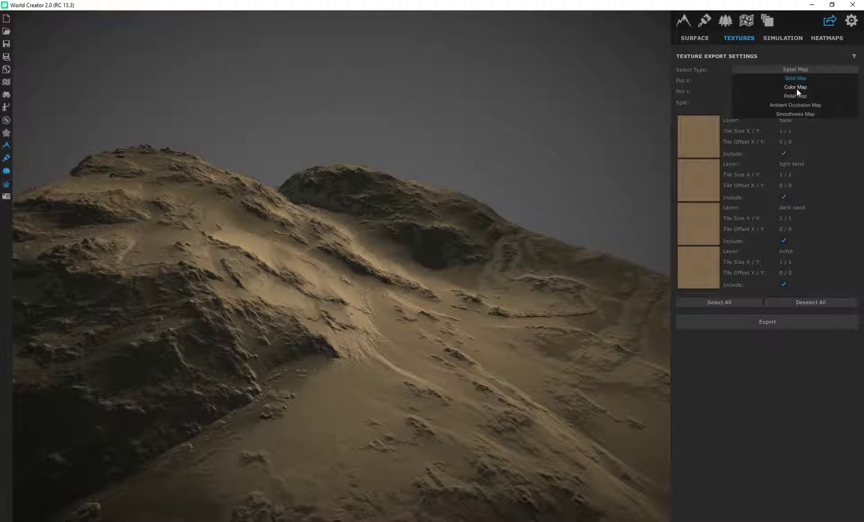
pyautogui.click(797, 90)
# Keep PNG as the export format and start the Color Map export
pyautogui.moveTo(454, 320); pyautogui.dragTo(510, 168)
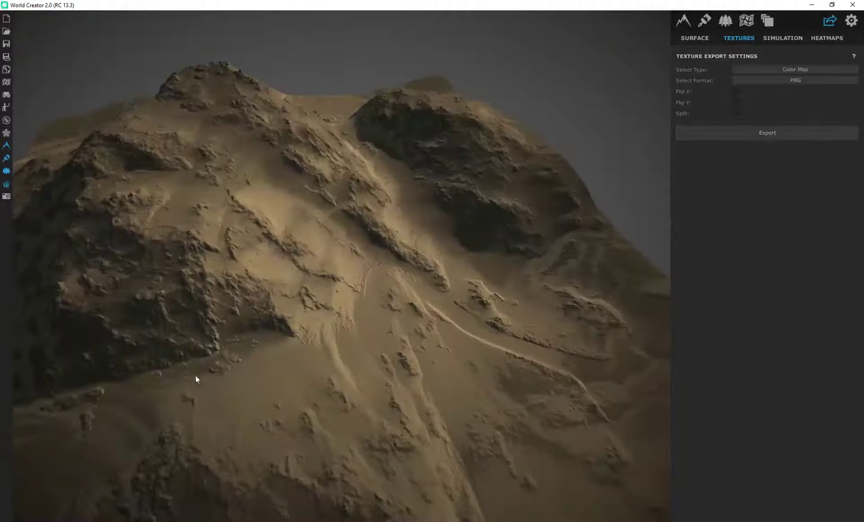
pyautogui.moveTo(195, 376); pyautogui.dragTo(255, 255, button='right')
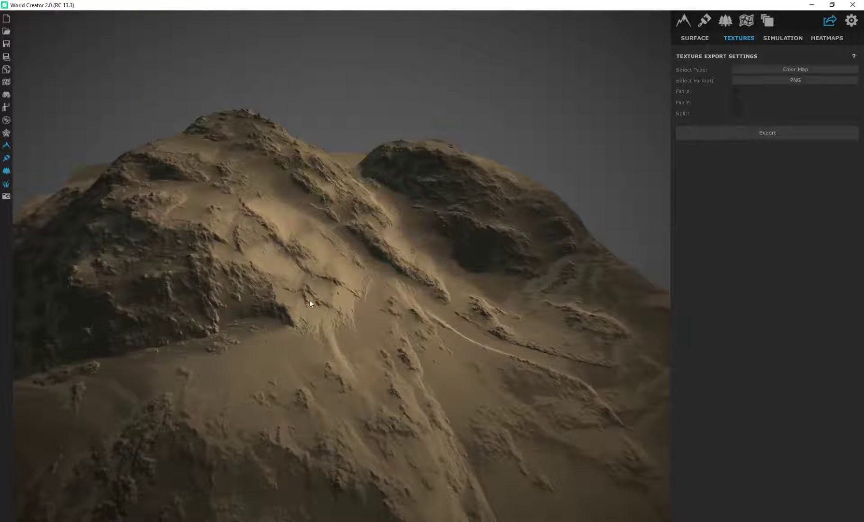
pyautogui.moveTo(309, 302); pyautogui.dragTo(241, 293, button='right')
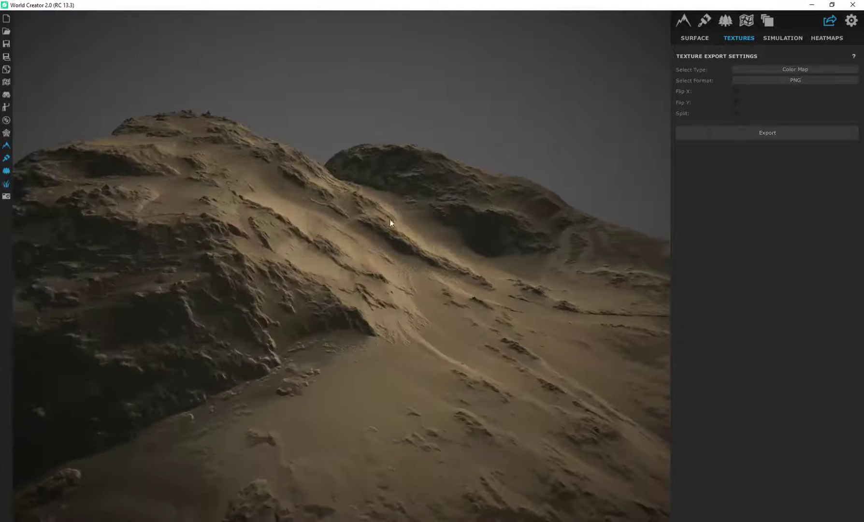
pyautogui.moveTo(416, 294); pyautogui.dragTo(360, 320, button='right')
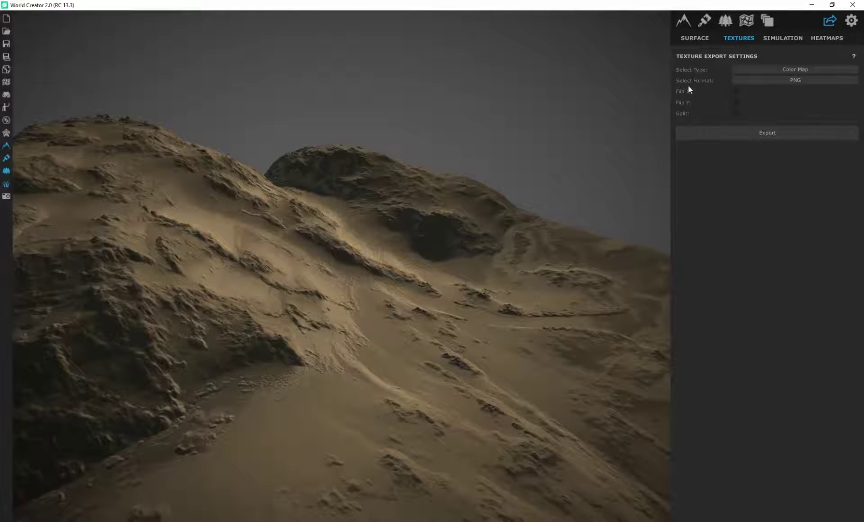
pyautogui.click(802, 82)
pyautogui.click(802, 82)
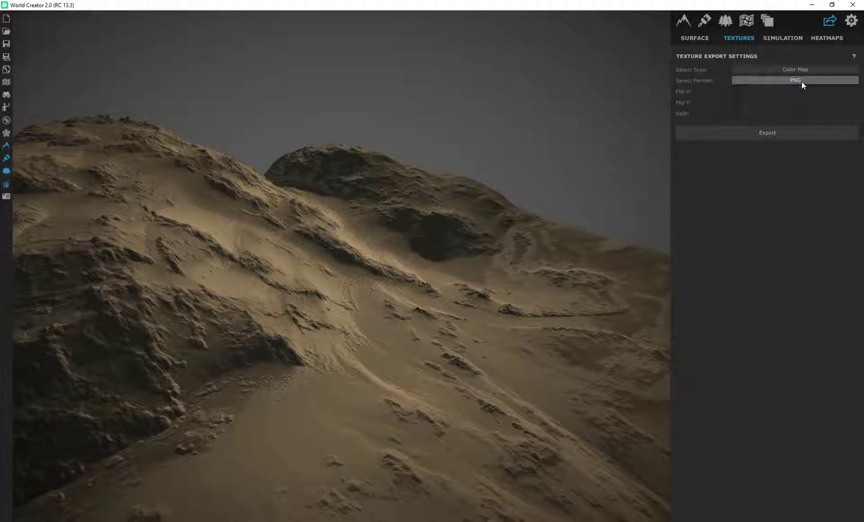
pyautogui.click(765, 135)
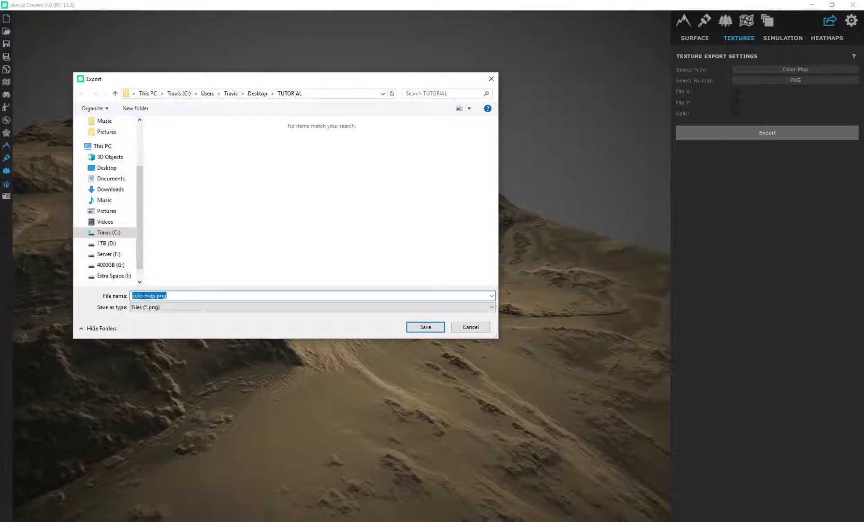
# Prefix the colour map file name with SANDY_ to make SANDY_colormap.png and save it
pyautogui.click(134, 296)
pyautogui.write('SANDY_')
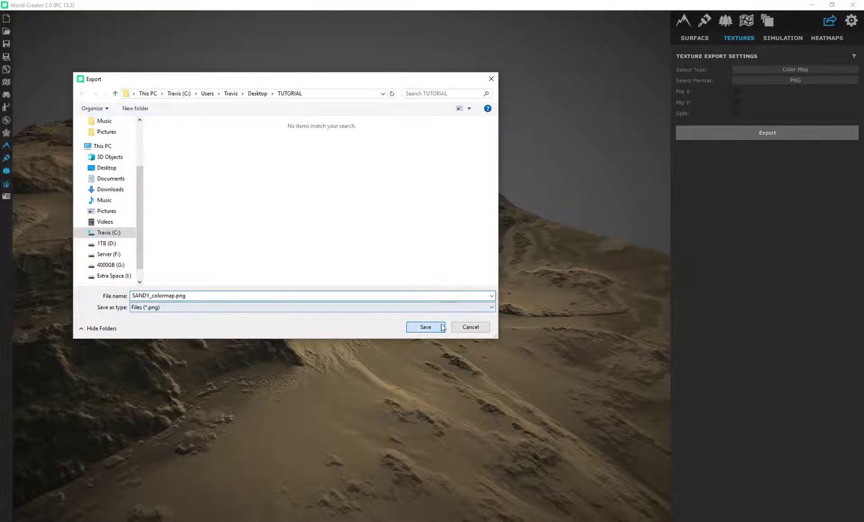
pyautogui.click(425, 327)
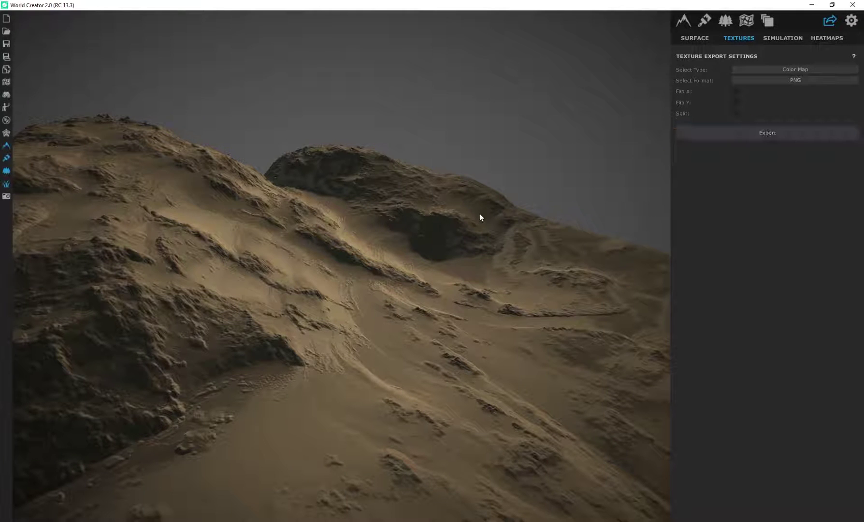
# Raise the dark sand texture's Smoothness from 0.00 to 0.71 and orbit to check the shine
pyautogui.click(707, 22)
pyautogui.moveTo(426, 198)
pyautogui.mouseDown(button='right')
pyautogui.moveTo(391, 211)
pyautogui.moveTo(406, 225)
pyautogui.moveTo(398, 243)
pyautogui.moveTo(386, 237)
pyautogui.mouseUp(button='right')
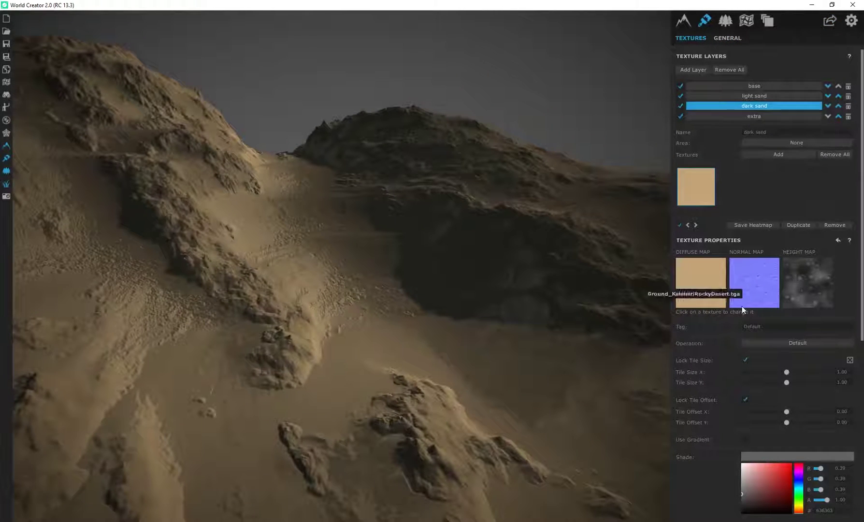
pyautogui.scroll(-5, 714, 364)
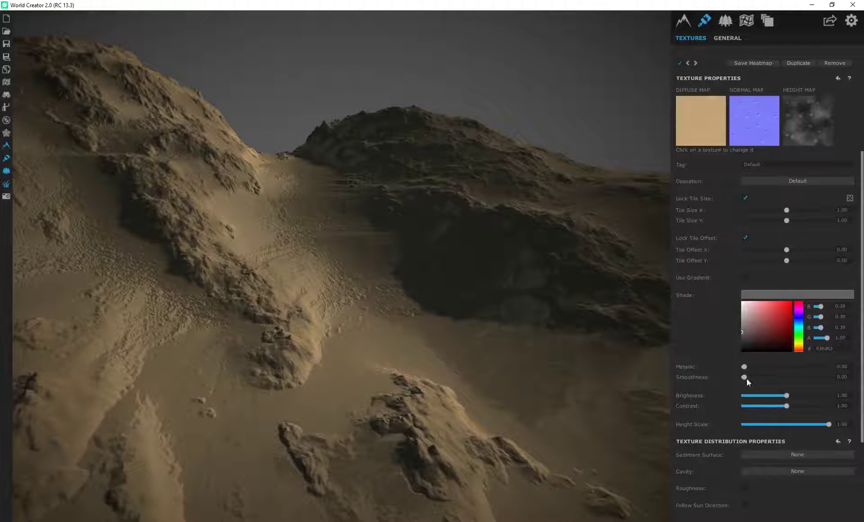
pyautogui.moveTo(780, 376); pyautogui.dragTo(805, 377)
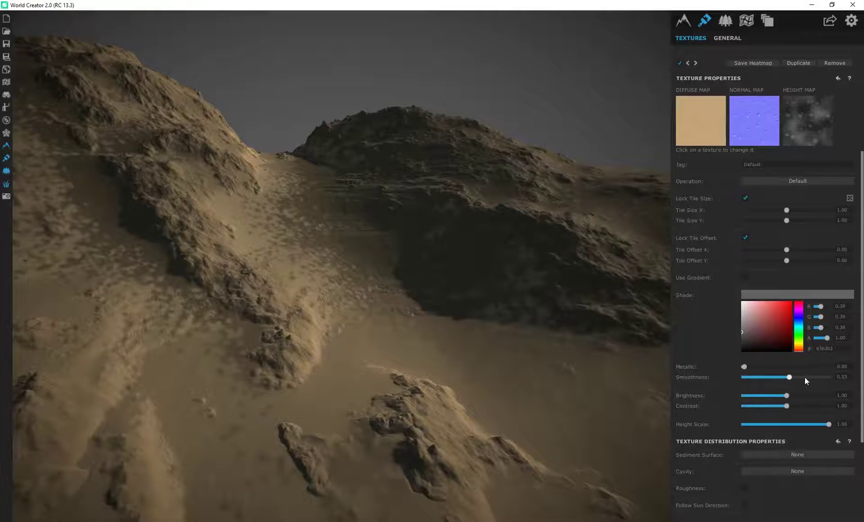
pyautogui.moveTo(412, 245); pyautogui.dragTo(538, 240)
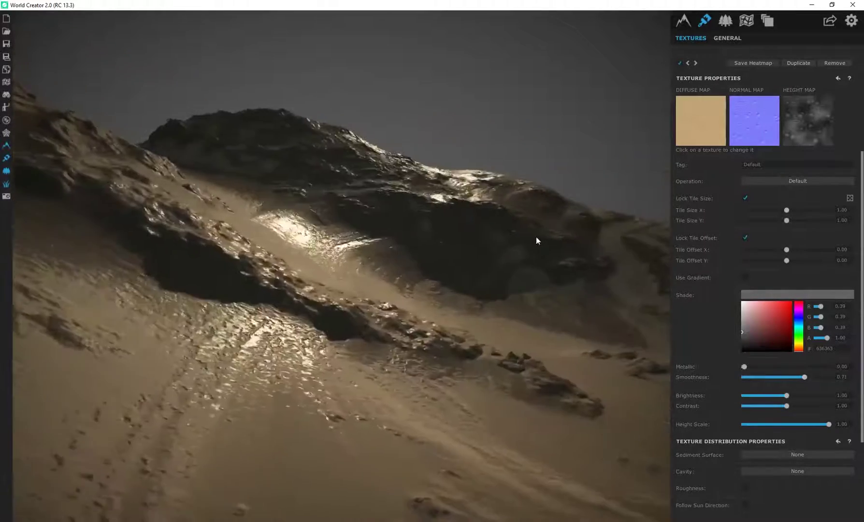
pyautogui.moveTo(536, 241); pyautogui.dragTo(345, 255, button='right')
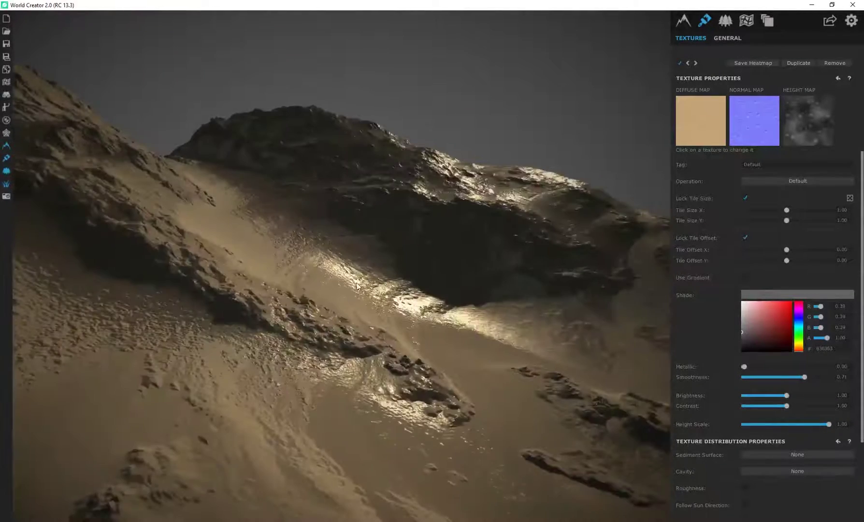
pyautogui.moveTo(408, 293); pyautogui.dragTo(334, 287, button='right')
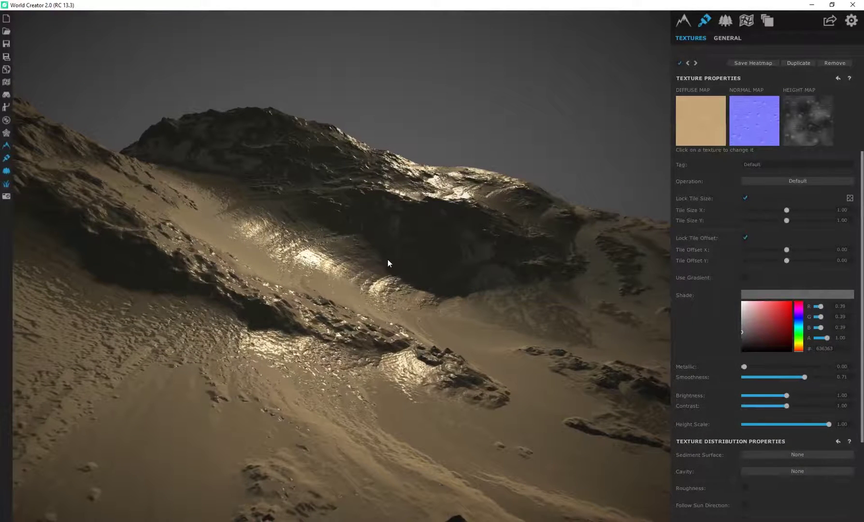
pyautogui.moveTo(388, 261); pyautogui.dragTo(343, 278, button='right')
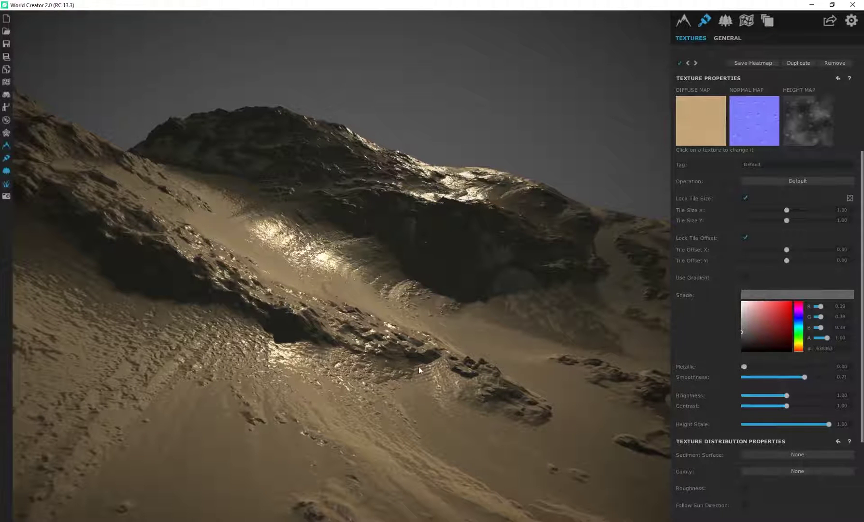
pyautogui.moveTo(411, 295); pyautogui.dragTo(345, 264, button='right')
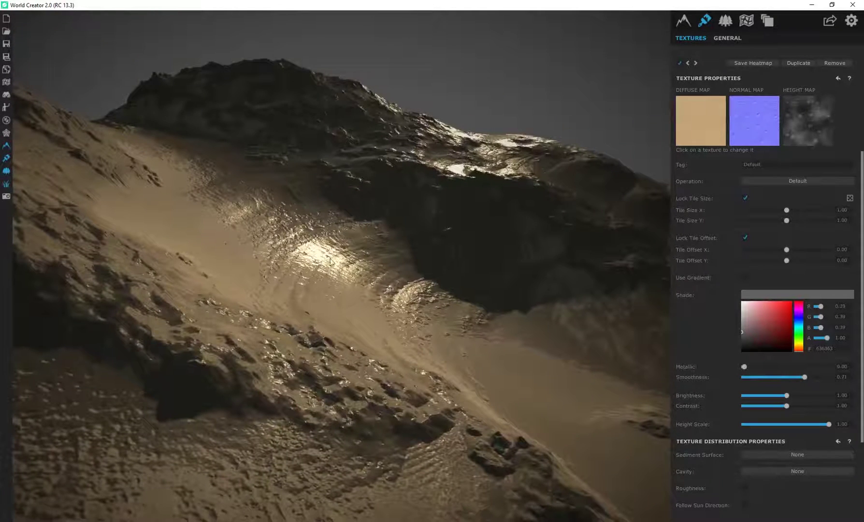
pyautogui.moveTo(354, 242); pyautogui.dragTo(350, 292, button='right')
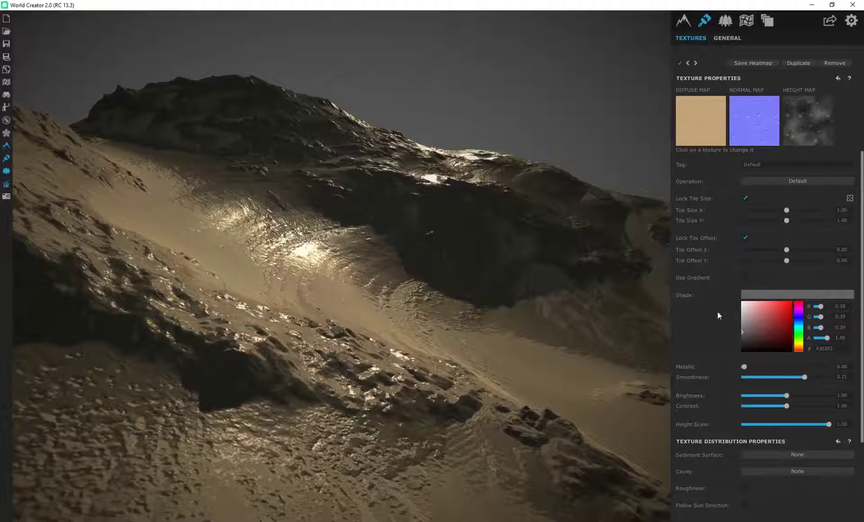
pyautogui.scroll(3, 827, 203)
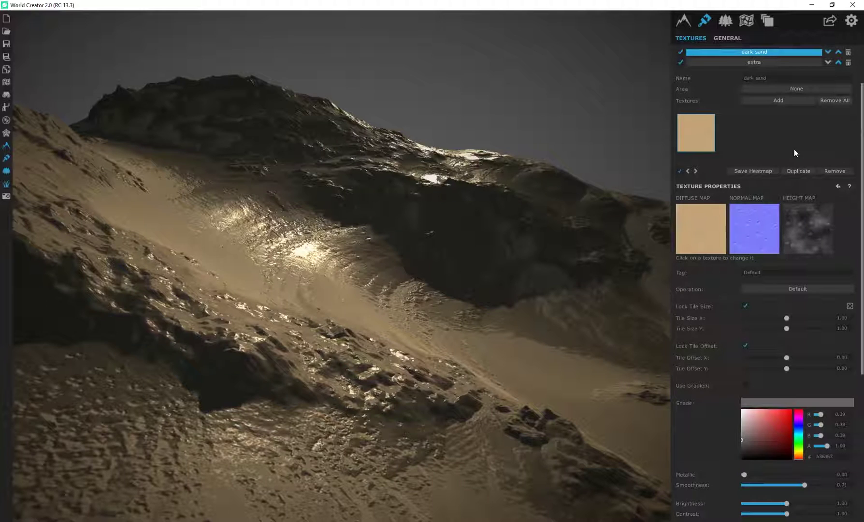
# Start saving the dark sand heatmap into the Desktop's TUTORIAL folder
pyautogui.click(773, 170)
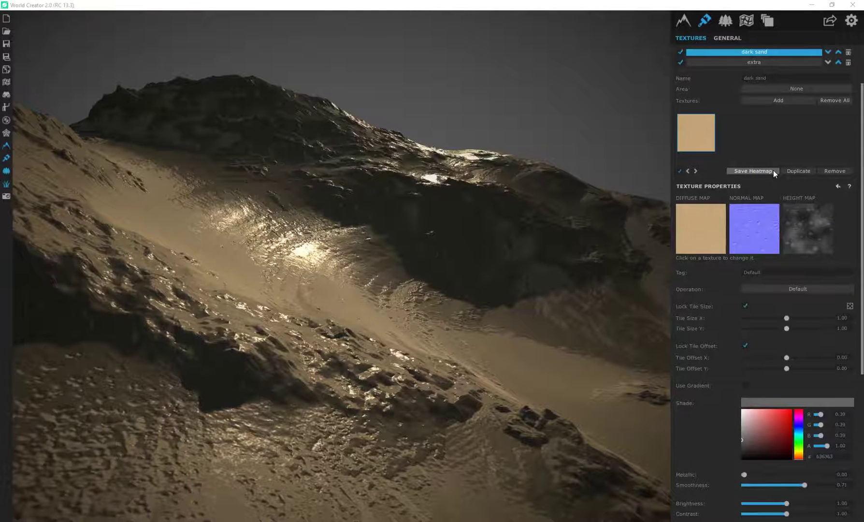
pyautogui.click(156, 296)
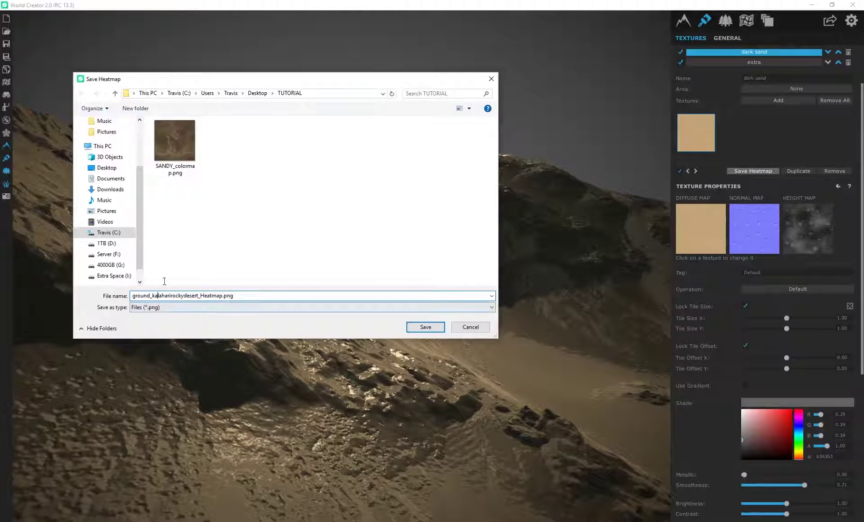
pyautogui.click(104, 169)
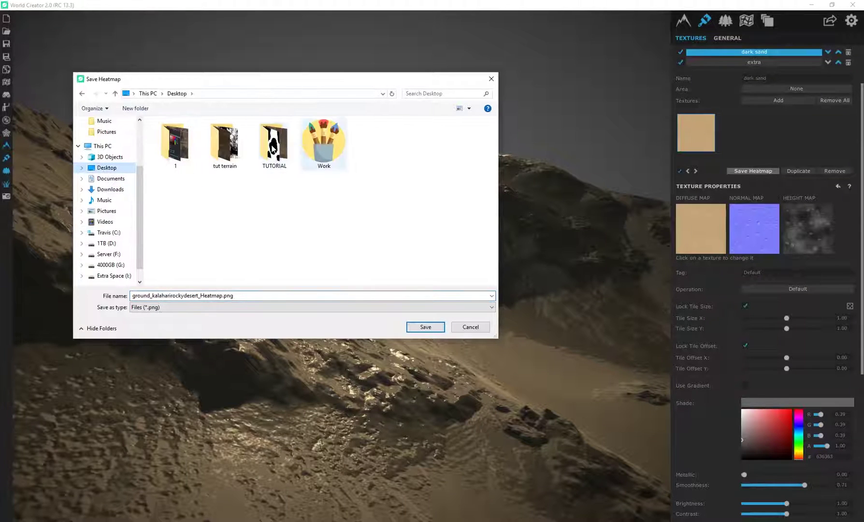
pyautogui.doubleClick(273, 149)
# Rename the heatmap file to SANDY_Heatmap_GLOSSY_SPEC.png and save it
pyautogui.click(199, 296)
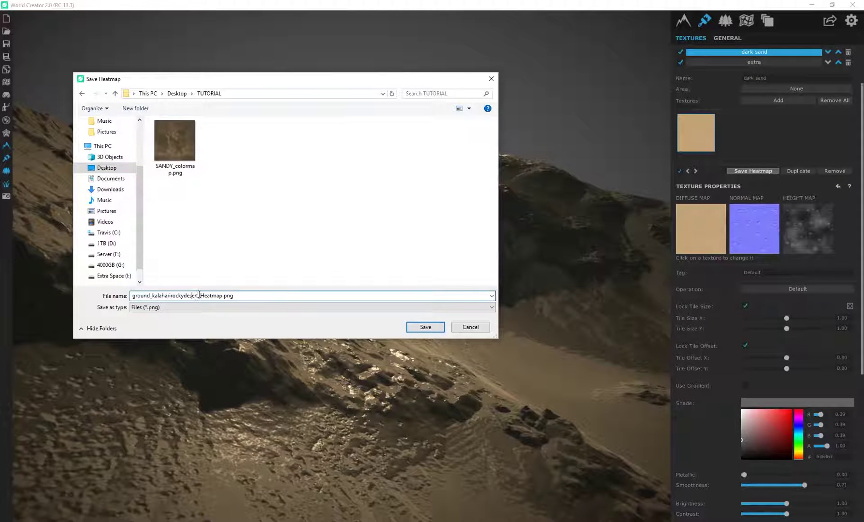
pyautogui.hotkey('shift', 'Home')
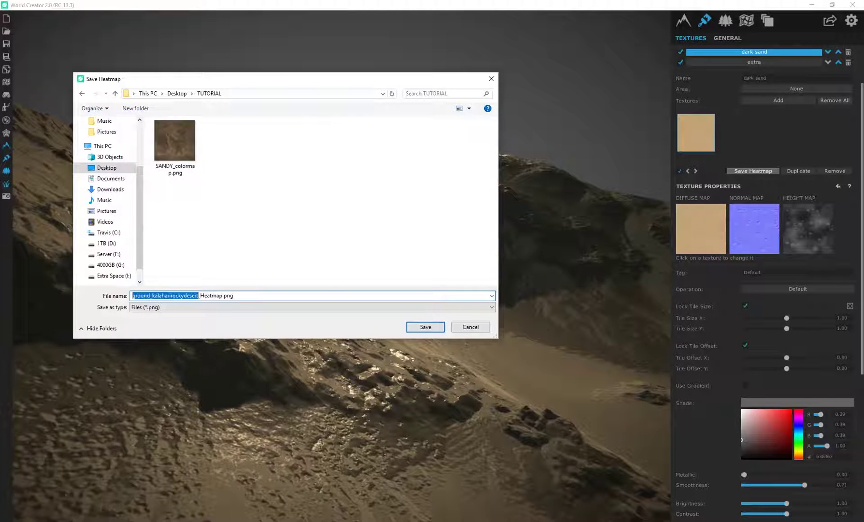
pyautogui.write('SANDY')
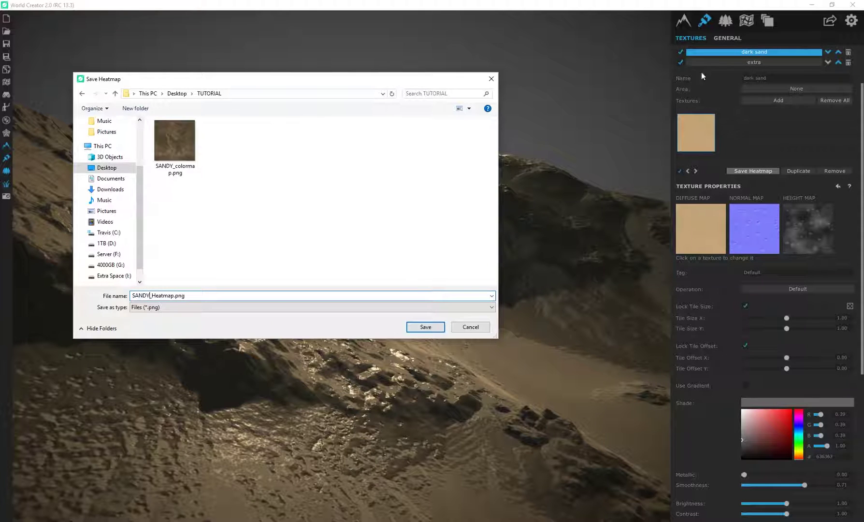
pyautogui.press('End')
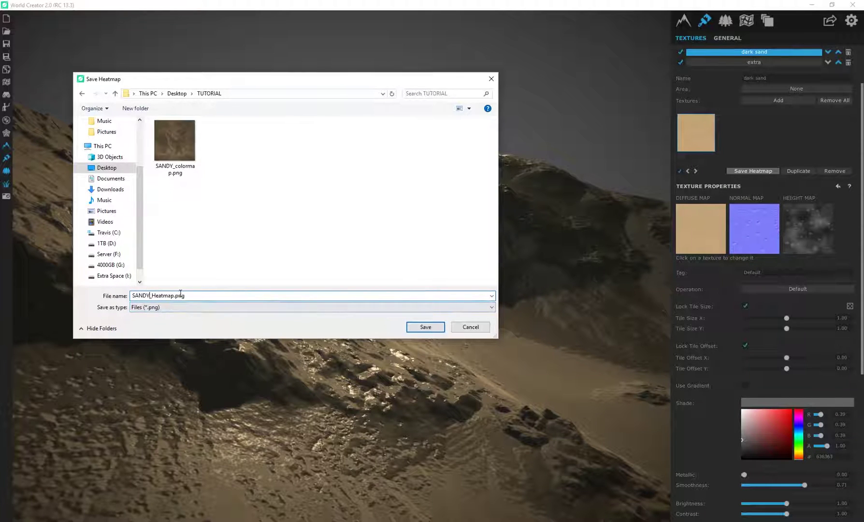
pyautogui.press('Left')
pyautogui.press('Left')
pyautogui.press('Left')
pyautogui.press('Left')
pyautogui.write('_GLOSSY_SPEC')
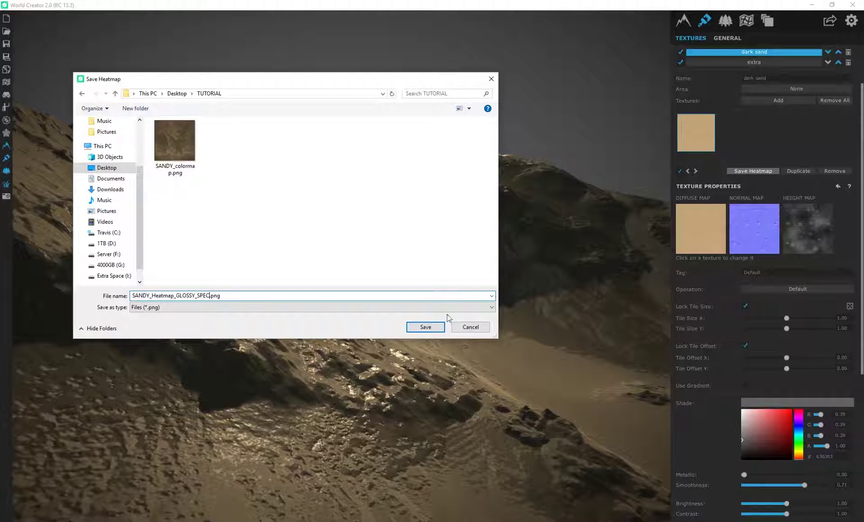
pyautogui.click(426, 327)
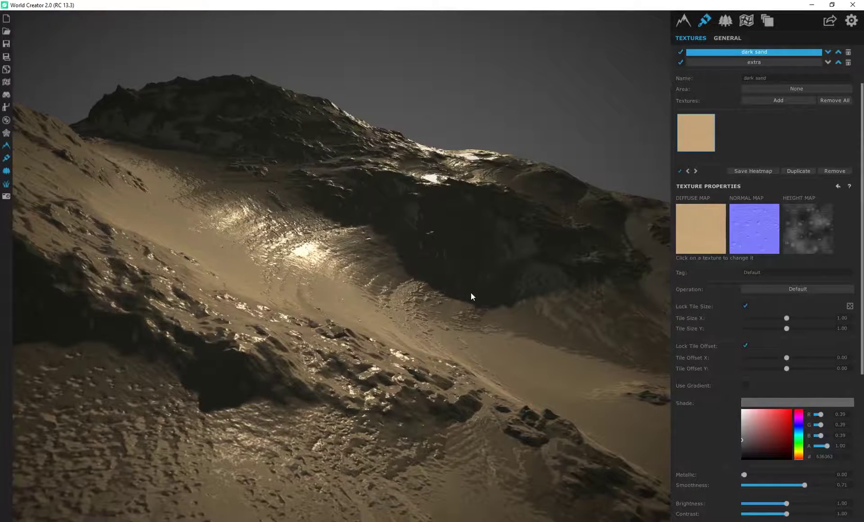
pyautogui.scroll(-5, 470, 293)
pyautogui.moveTo(443, 282); pyautogui.dragTo(412, 273)
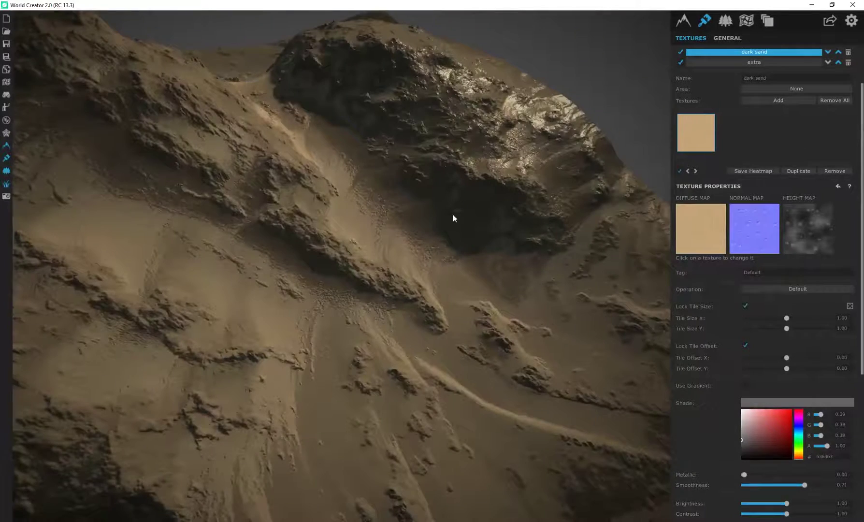
pyautogui.moveTo(284, 310); pyautogui.dragTo(356, 239)
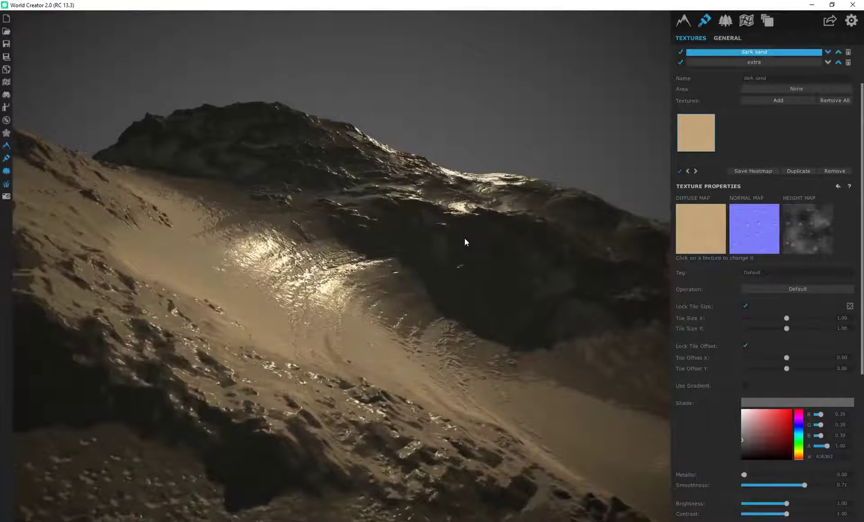
pyautogui.moveTo(337, 268); pyautogui.dragTo(341, 248)
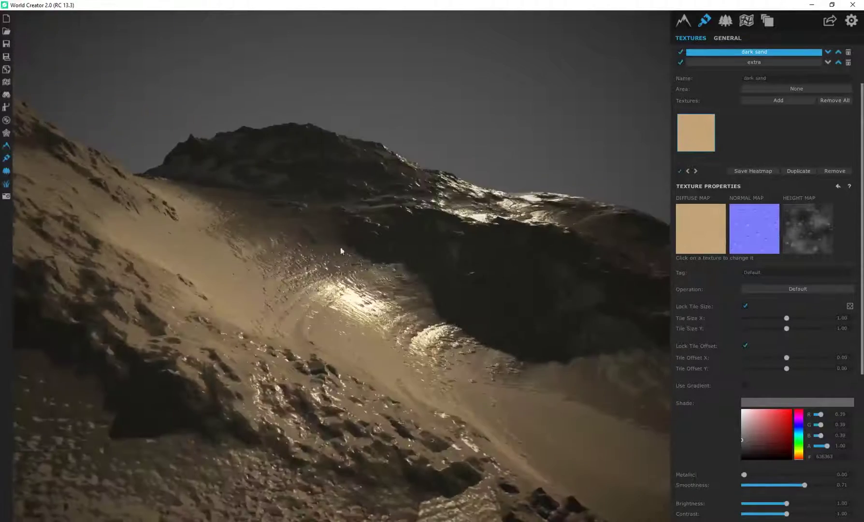
pyautogui.moveTo(351, 287); pyautogui.dragTo(368, 304)
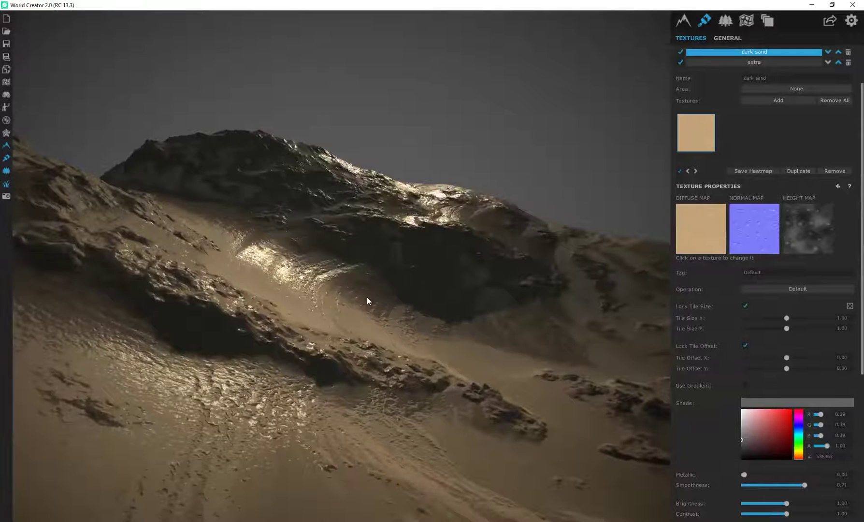
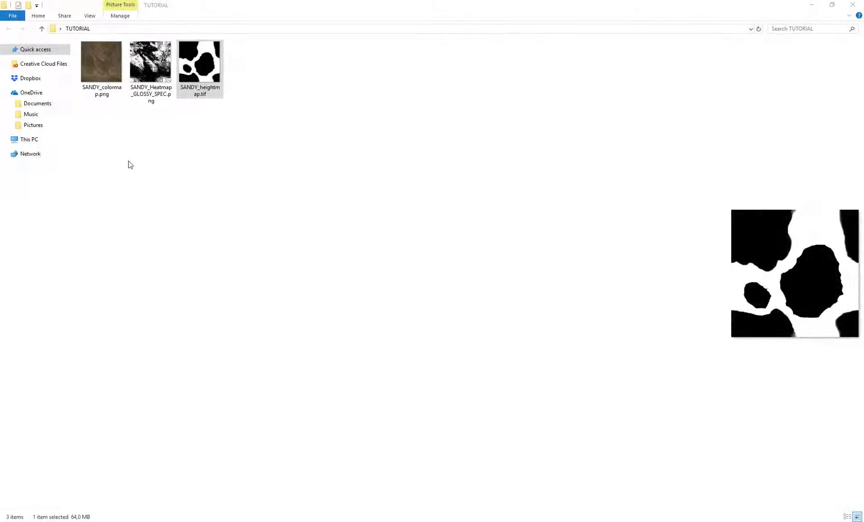
# In the TUTORIAL folder, confirm SANDY_colormap.png measures 4096 x 4096 in its Properties details
pyautogui.click(130, 164)
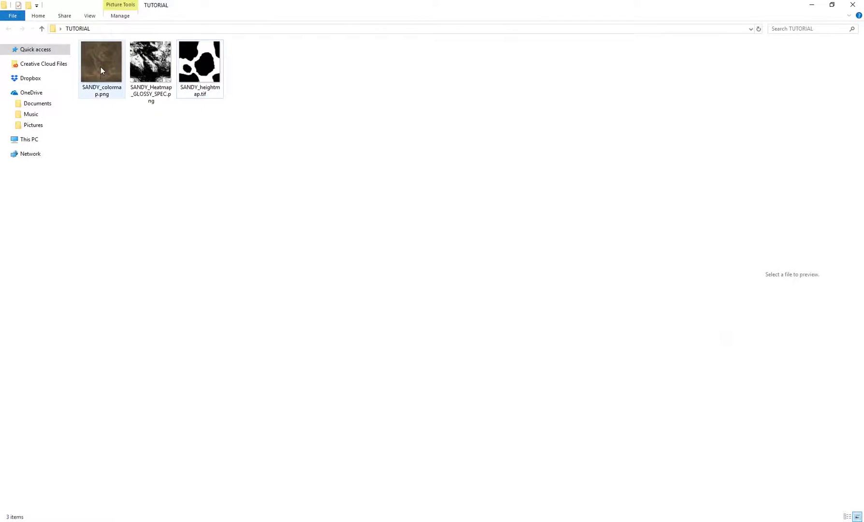
pyautogui.click(101, 72)
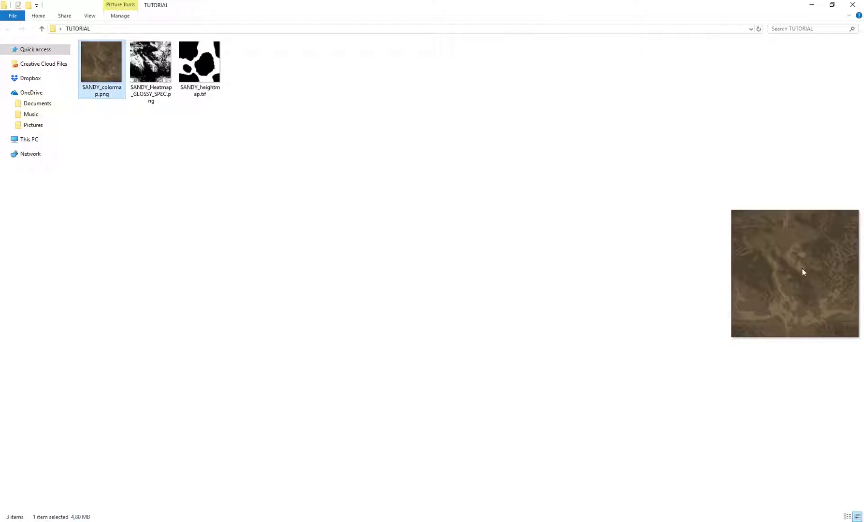
pyautogui.rightClick(100, 75)
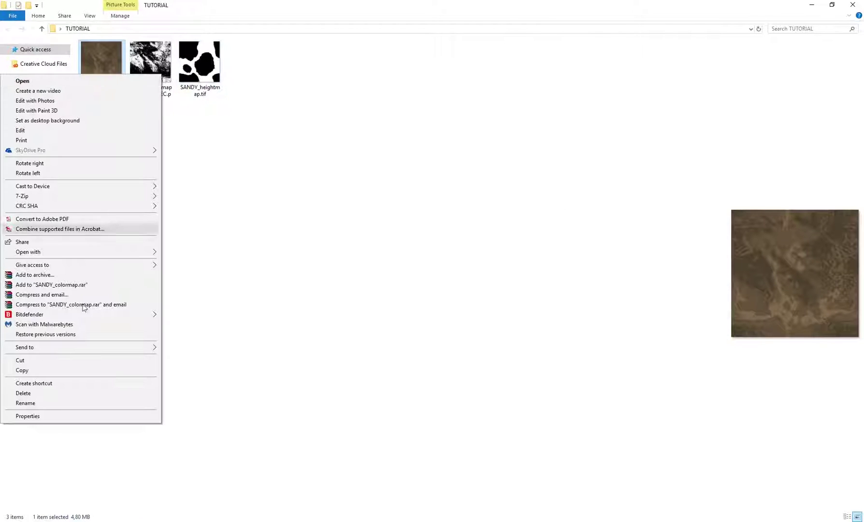
pyautogui.click(62, 417)
pyautogui.click(160, 96)
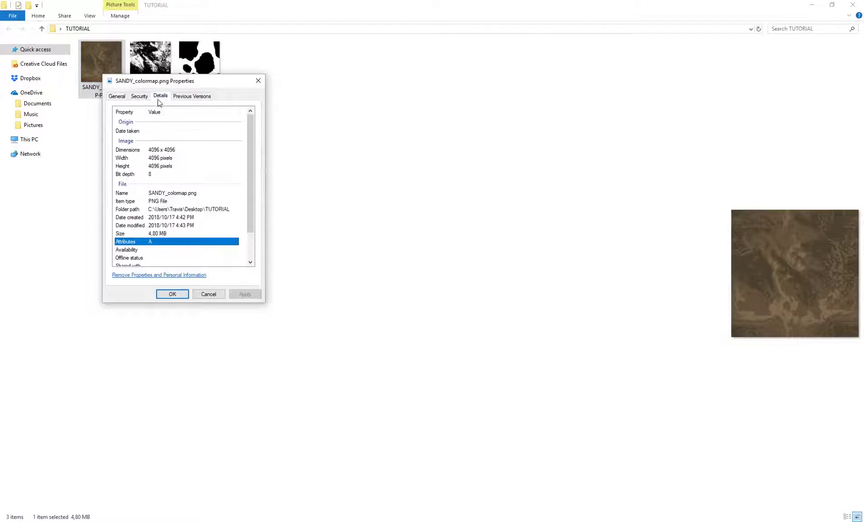
pyautogui.click(258, 80)
# Preview the glossy spec heatmap and confirm SANDY_heightmap.tif is a 64.0 MB 4096 x 4096 image
pyautogui.click(150, 68)
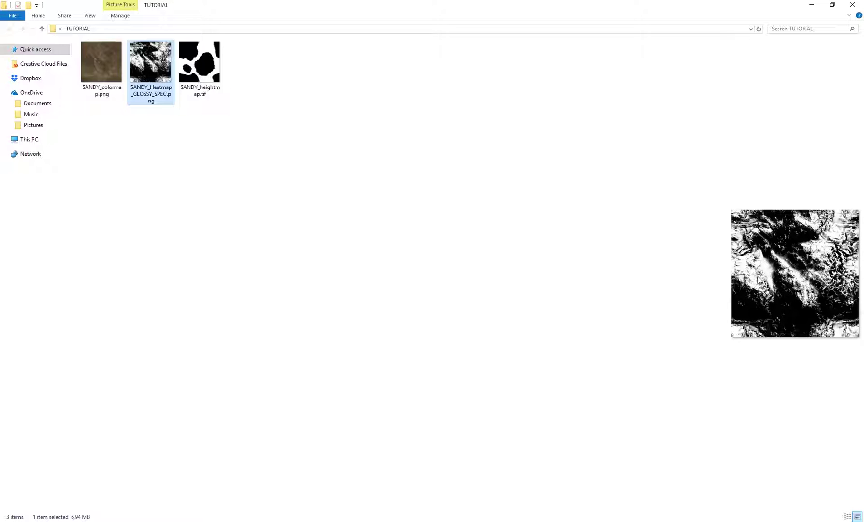
pyautogui.click(214, 75)
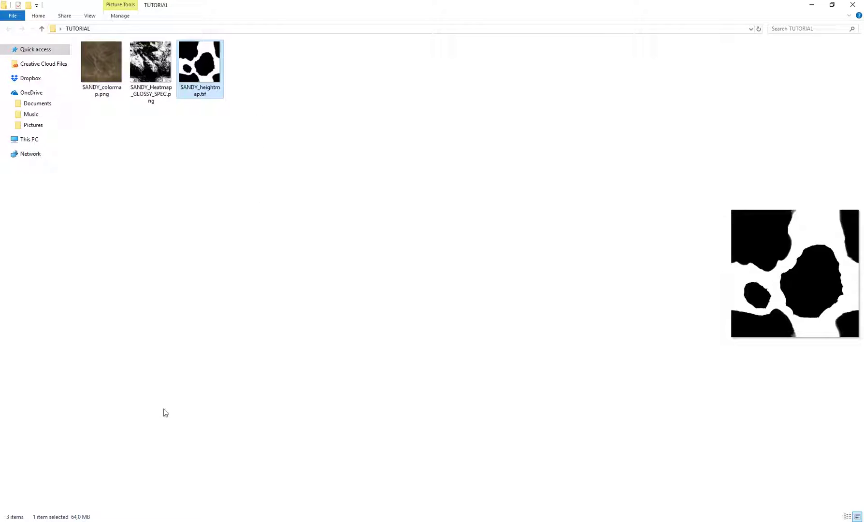
pyautogui.rightClick(196, 77)
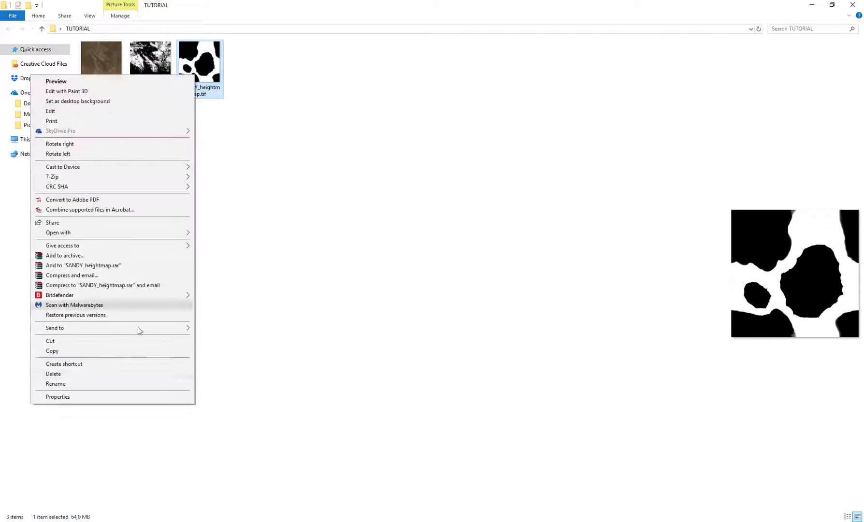
pyautogui.click(92, 401)
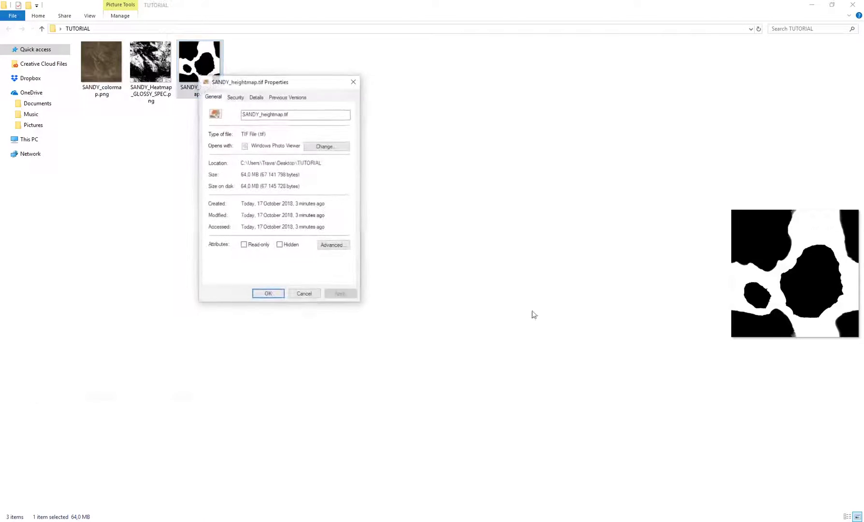
pyautogui.click(236, 97)
pyautogui.click(256, 97)
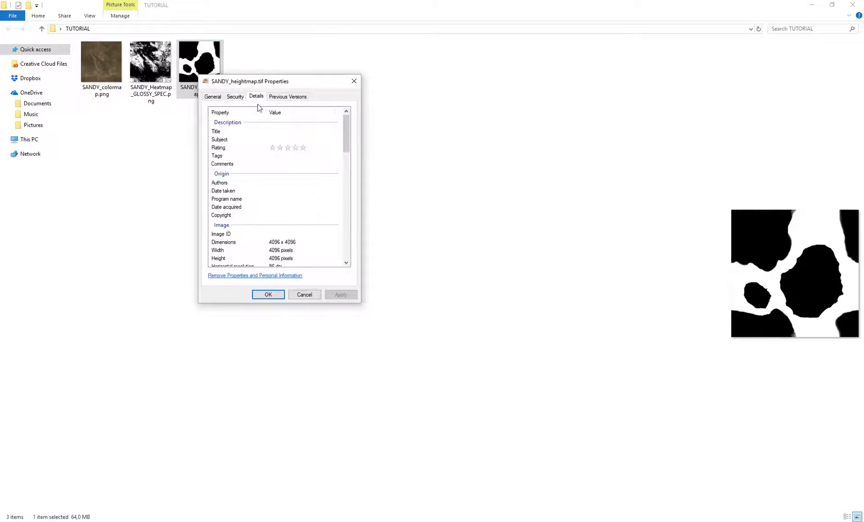
pyautogui.click(354, 82)
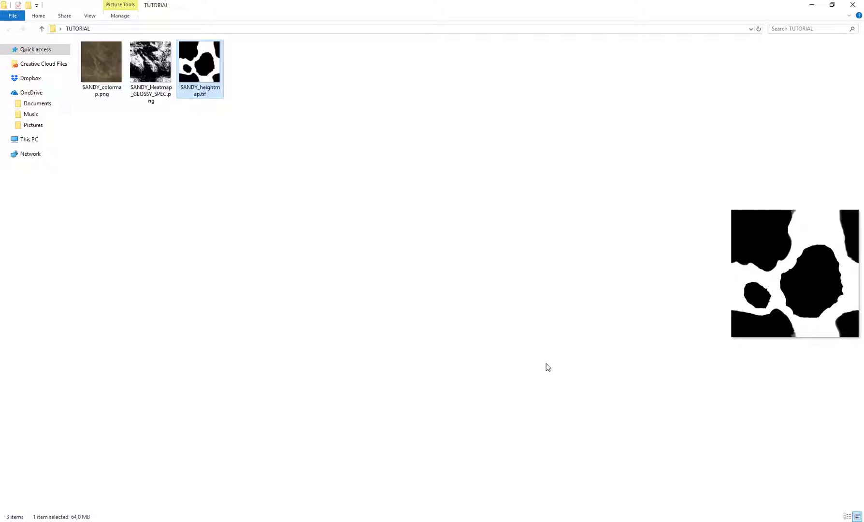
# Back in Cinema 4D, add a Plane object to the scene
pyautogui.click(652, 520)
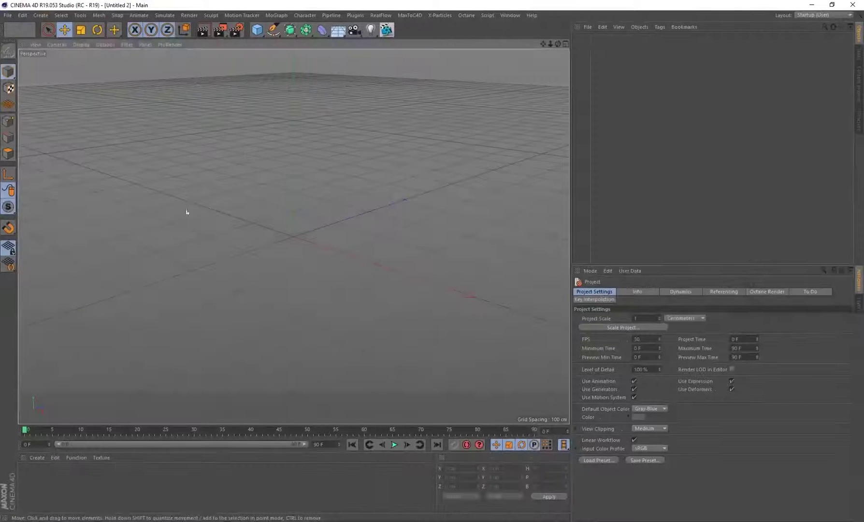
pyautogui.click(41, 460)
pyautogui.click(258, 31)
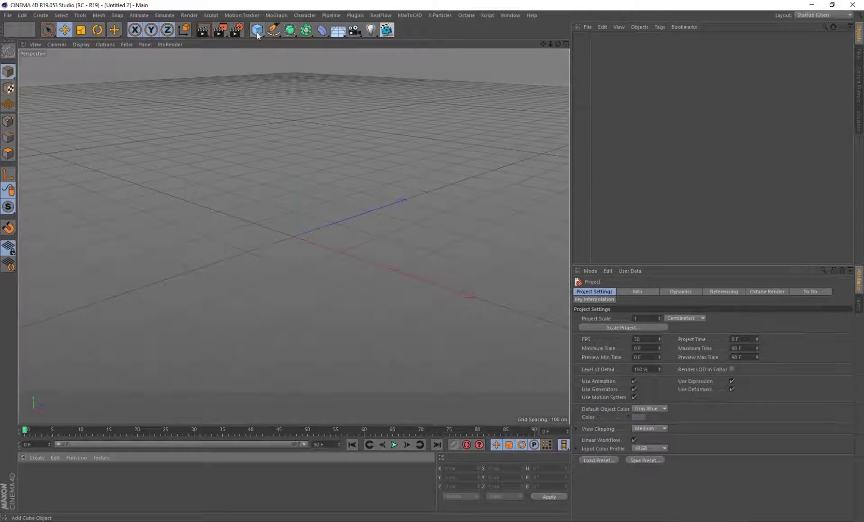
pyautogui.click(331, 60)
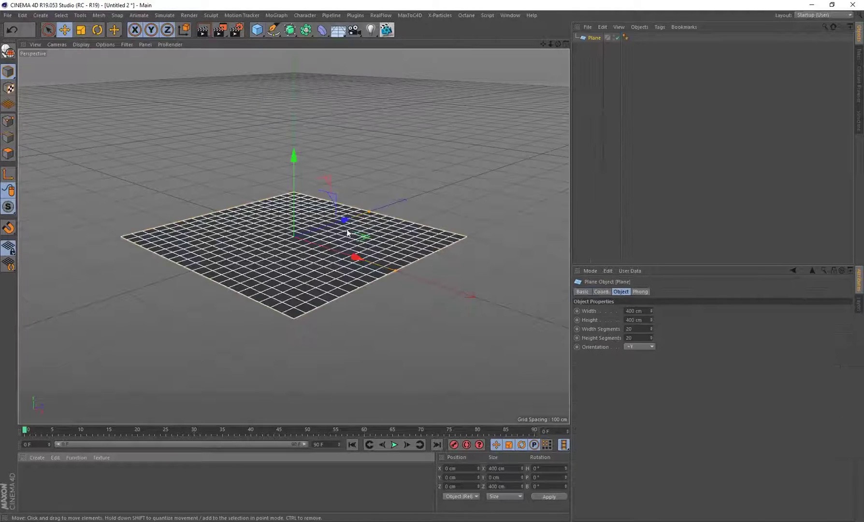
# Create a new Octane Material and apply it to the plane
pyautogui.click(36, 458)
pyautogui.moveTo(98, 396)
pyautogui.moveTo(171, 382)
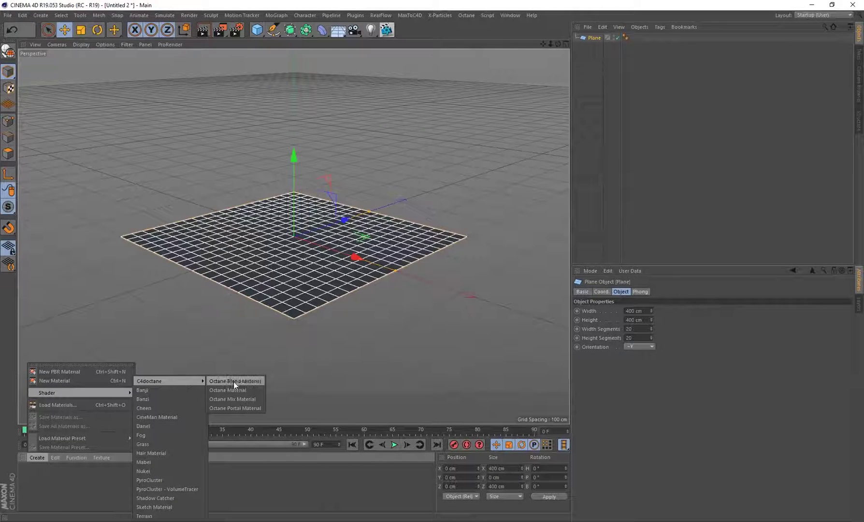
pyautogui.click(236, 390)
pyautogui.moveTo(112, 423); pyautogui.dragTo(297, 258)
pyautogui.scroll(5, 256, 239)
# Switch the Octane material's type to Glossy
pyautogui.doubleClick(21, 475)
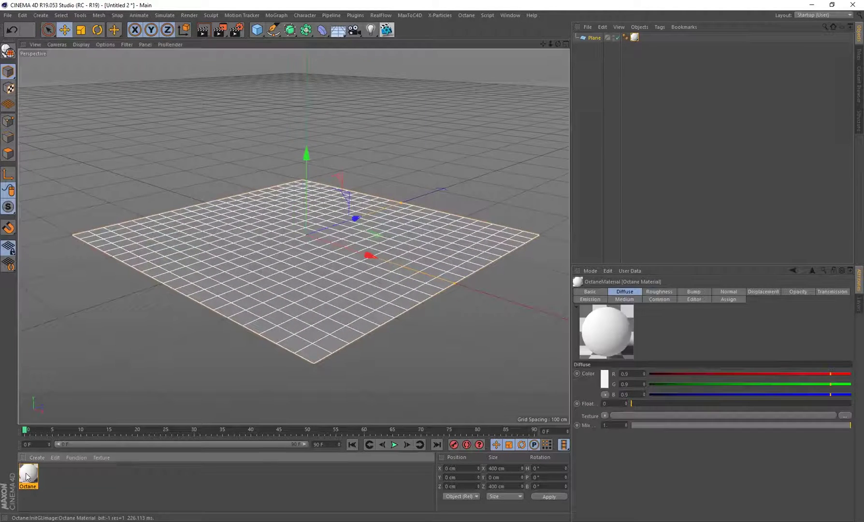
pyautogui.click(194, 155)
pyautogui.click(194, 177)
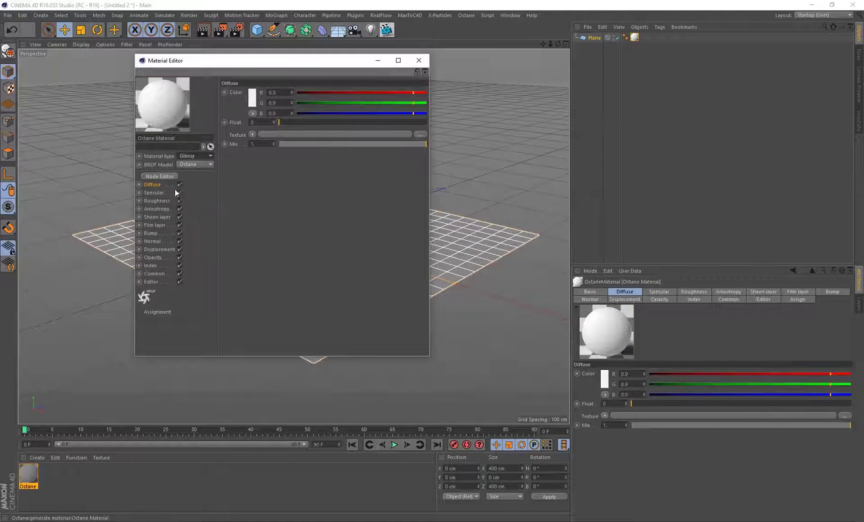
# Use SANDY_colormap.png from TUTORIAL as the diffuse ImageTexture and add Displacement to the material
pyautogui.click(252, 134)
pyautogui.moveTo(283, 301)
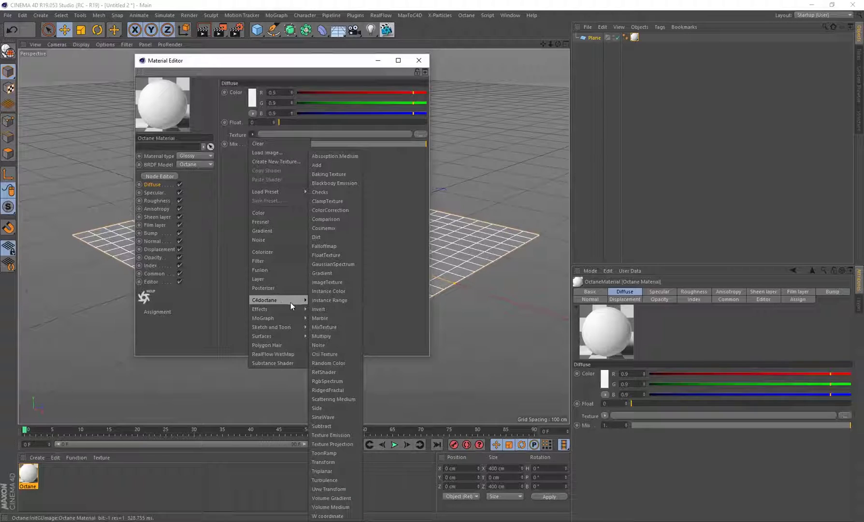
pyautogui.click(344, 282)
pyautogui.click(261, 153)
pyautogui.click(421, 100)
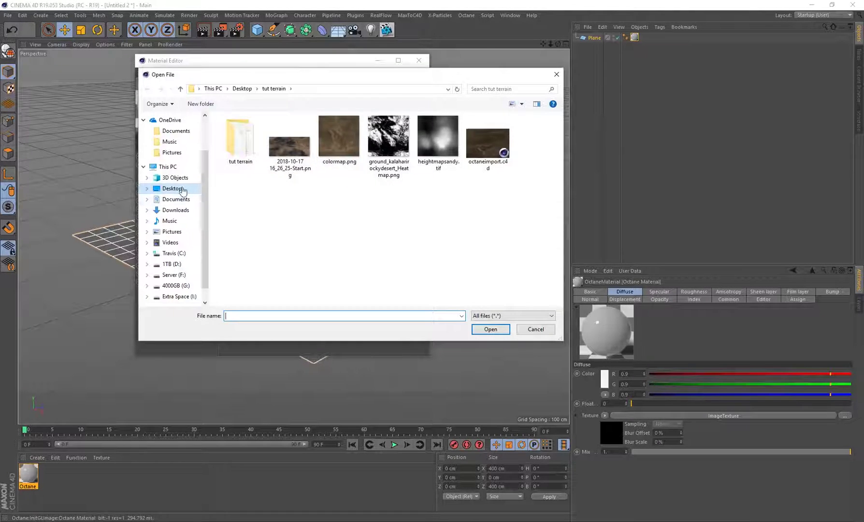
pyautogui.click(172, 189)
pyautogui.doubleClick(341, 138)
pyautogui.click(240, 137)
pyautogui.click(491, 330)
pyautogui.click(483, 297)
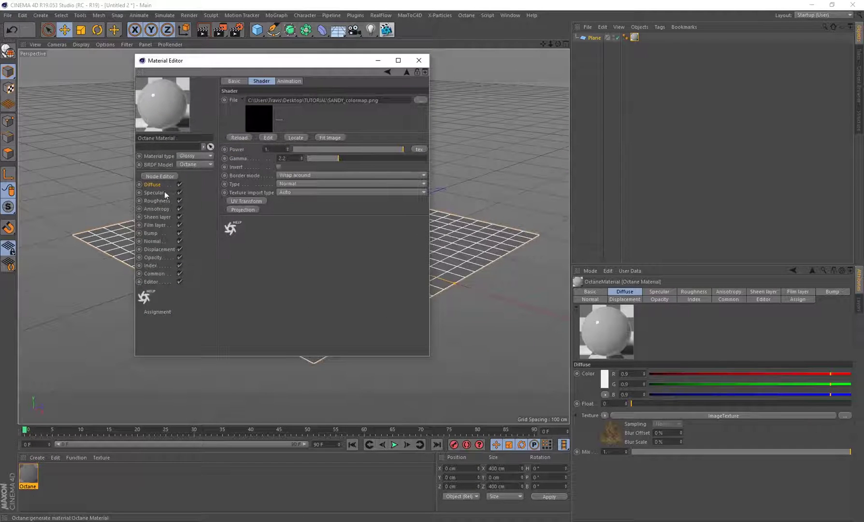
pyautogui.click(162, 249)
pyautogui.click(250, 94)
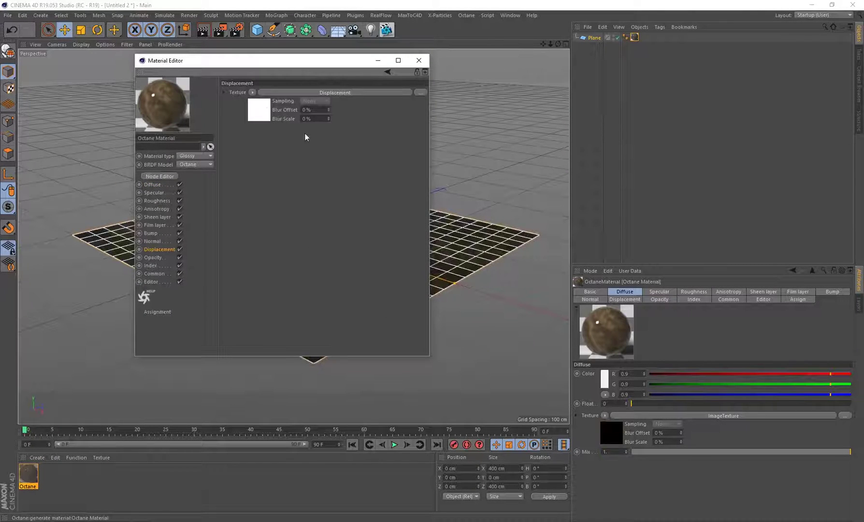
# Set the displacement level of detail to 4096x4096 and direction to vertex normal
pyautogui.click(260, 113)
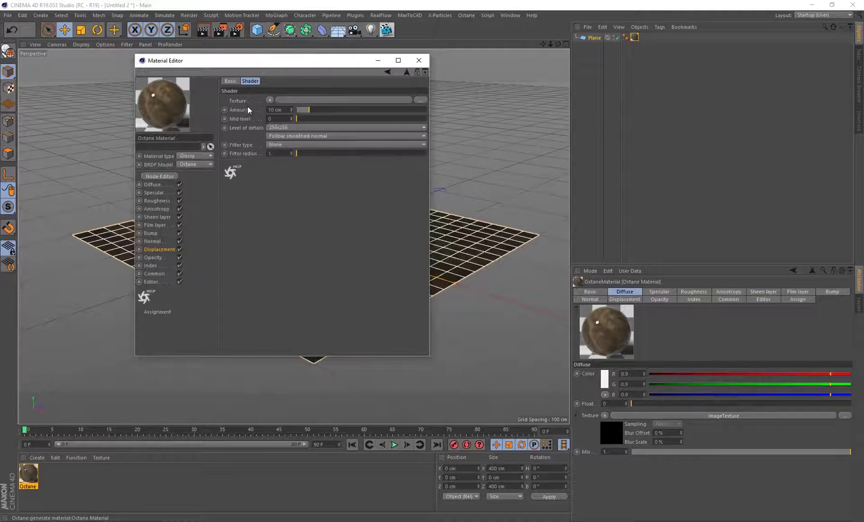
pyautogui.click(282, 128)
pyautogui.click(290, 175)
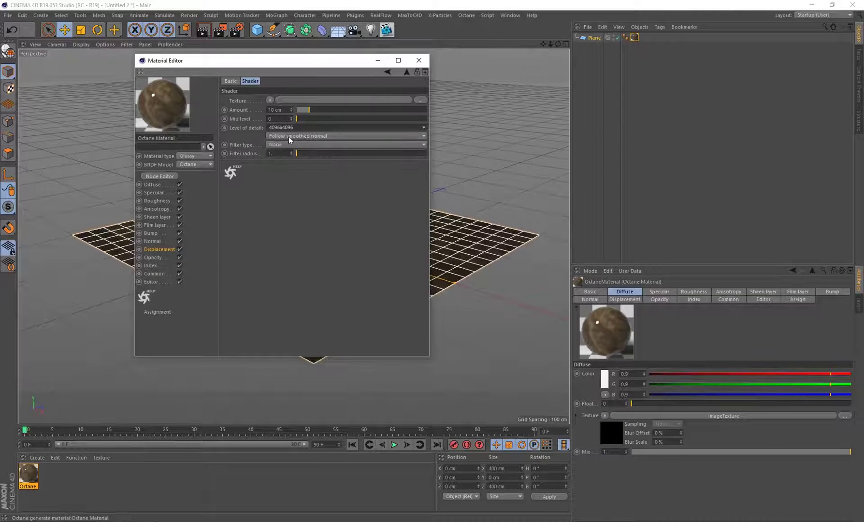
pyautogui.click(290, 138)
pyautogui.click(293, 154)
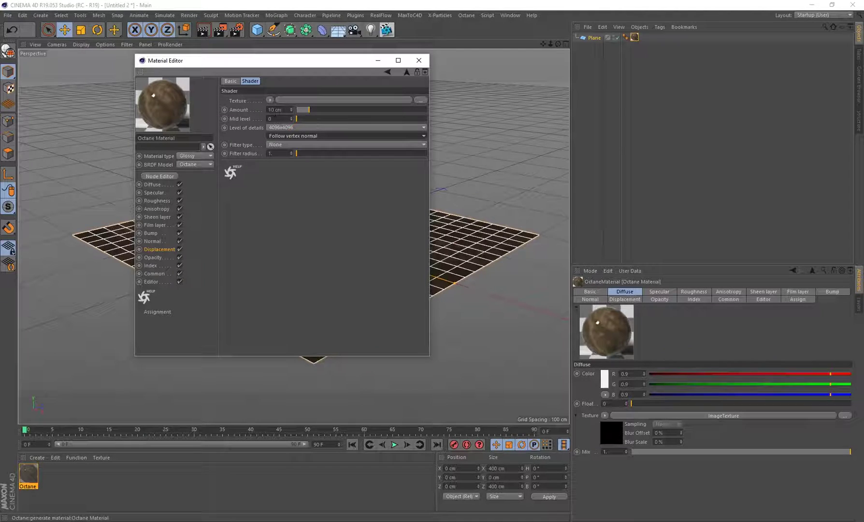
# Load SANDY_heightmap.tif as the displacement image texture without copying it into the project
pyautogui.click(271, 102)
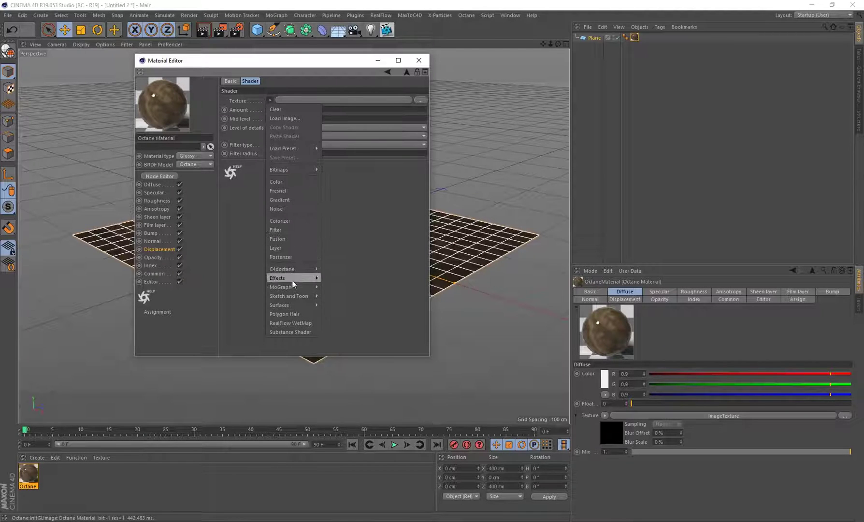
pyautogui.moveTo(299, 269)
pyautogui.click(339, 281)
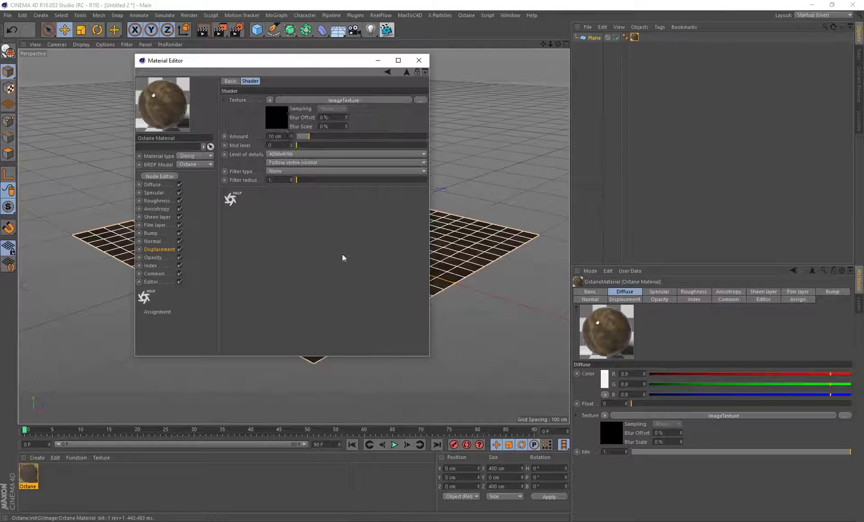
pyautogui.click(421, 100)
pyautogui.click(341, 146)
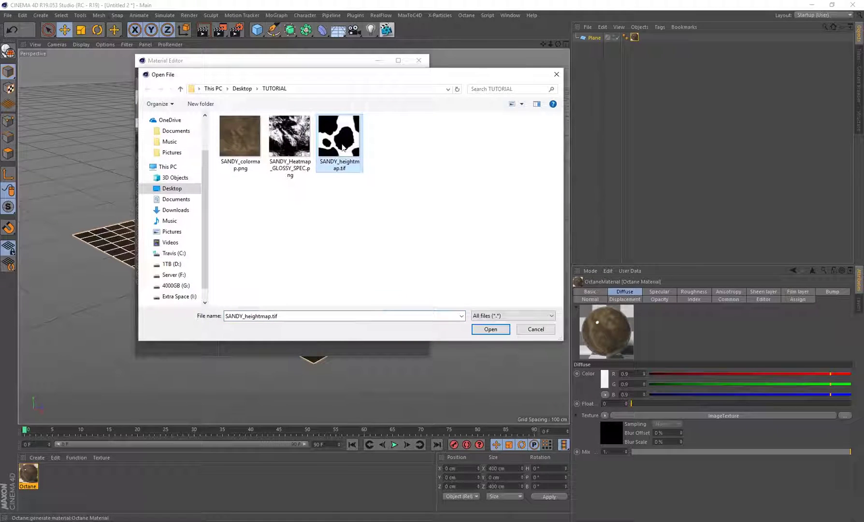
pyautogui.click(478, 331)
pyautogui.click(488, 296)
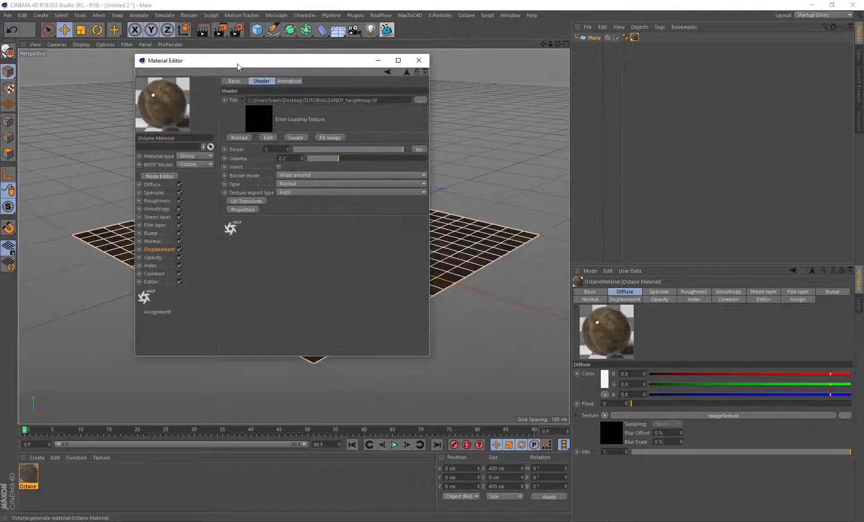
pyautogui.moveTo(237, 67); pyautogui.dragTo(573, 115)
pyautogui.click(387, 30)
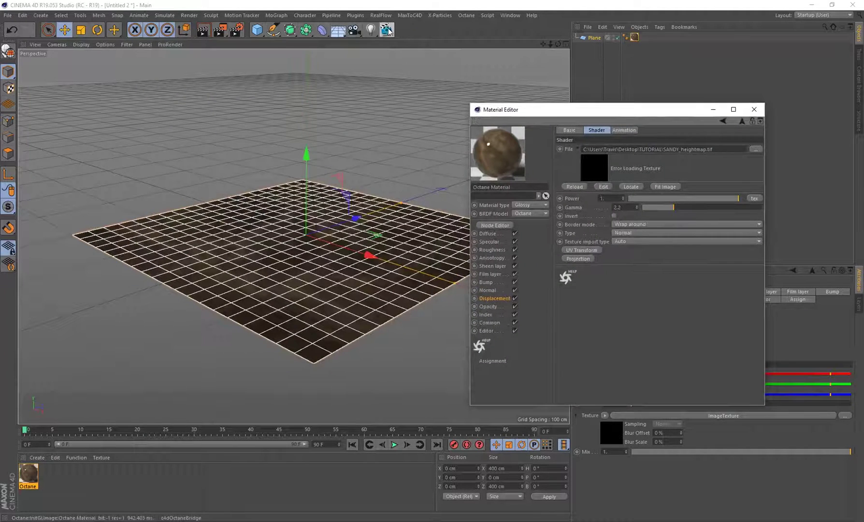
# Start the Octane live render and orbit to look down on the textured plane
pyautogui.click(188, 197)
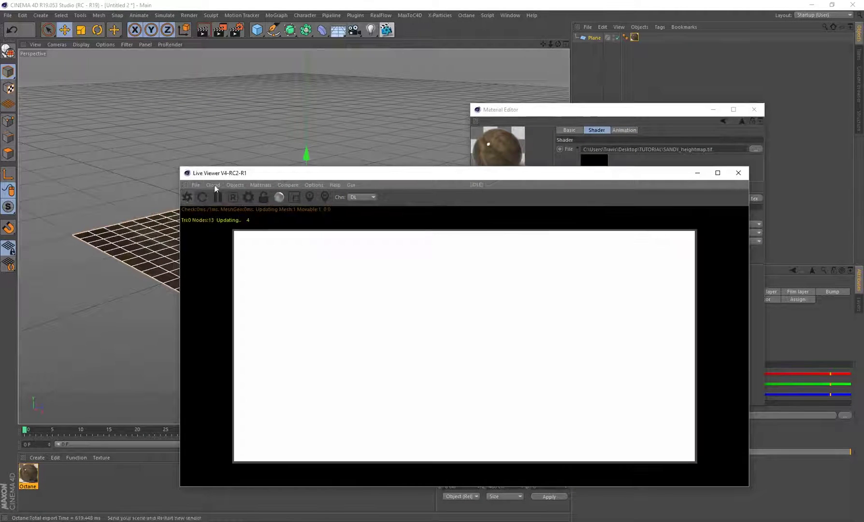
pyautogui.moveTo(318, 177); pyautogui.dragTo(411, 162)
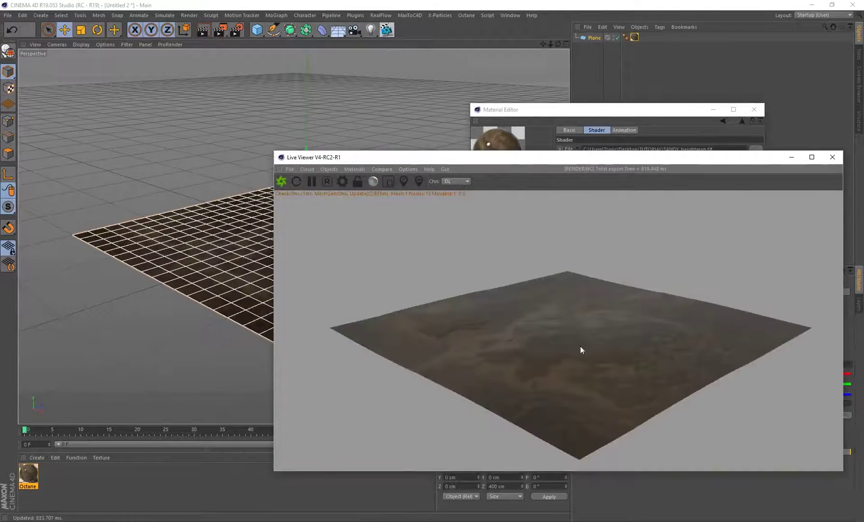
pyautogui.scroll(-3, 232, 248)
pyautogui.scroll(4, 228, 249)
pyautogui.scroll(3, 226, 242)
pyautogui.keyDown('alt'); pyautogui.moveTo(213, 131); pyautogui.dragTo(212, 243); pyautogui.keyUp('alt')
pyautogui.scroll(-3, 198, 178)
# Raise the displacement Amount to about 51 cm, then compare with the World Creator terrain
pyautogui.moveTo(577, 112); pyautogui.dragTo(186, 80)
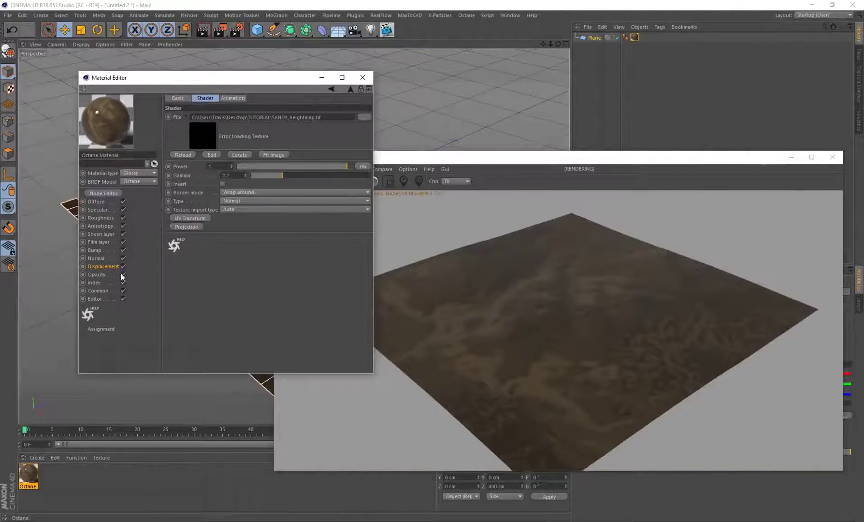
pyautogui.click(108, 266)
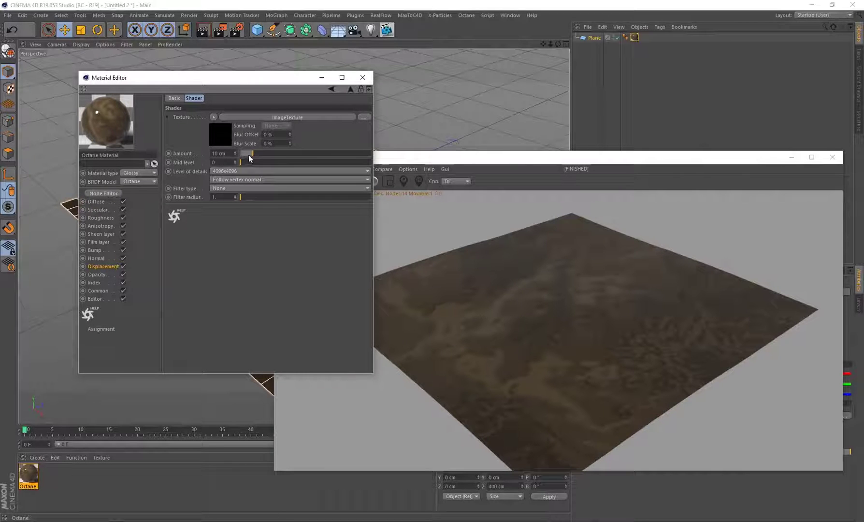
pyautogui.moveTo(307, 154); pyautogui.dragTo(319, 156)
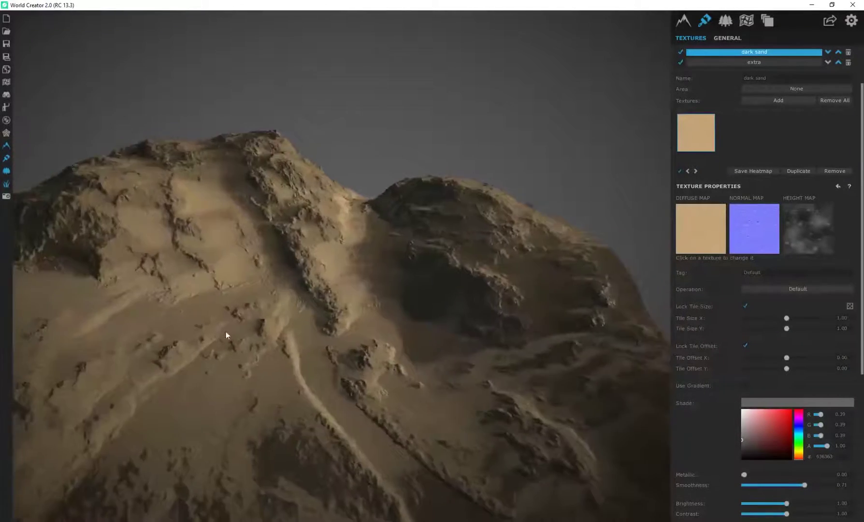
pyautogui.keyDown('alt'); pyautogui.moveTo(226, 332); pyautogui.dragTo(232, 251); pyautogui.keyUp('alt')
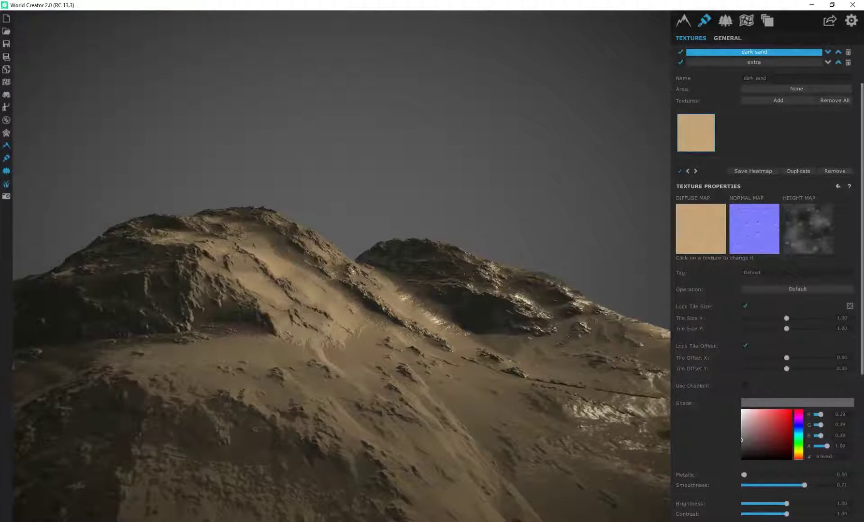
# Back in Cinema 4D, raise the displacement Amount to about 83 cm and close the material editor
pyautogui.moveTo(653, 521)
pyautogui.click(731, 484)
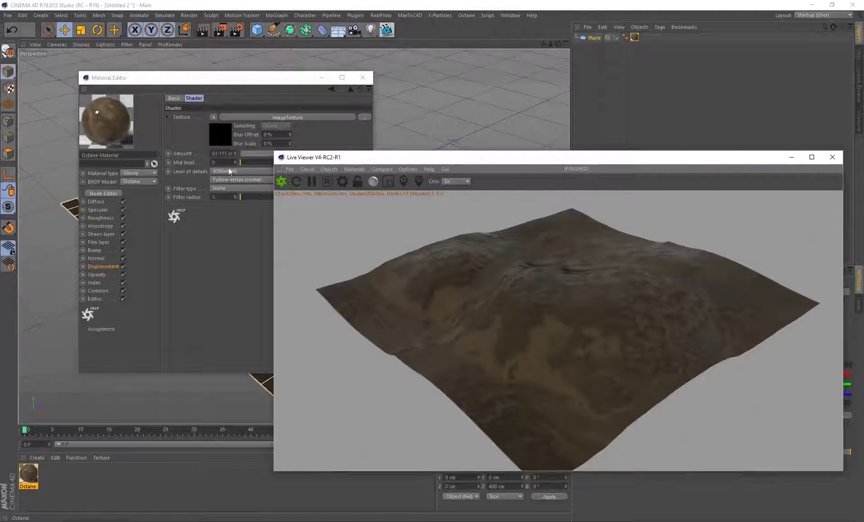
pyautogui.moveTo(238, 86); pyautogui.dragTo(208, 84)
pyautogui.moveTo(319, 149); pyautogui.dragTo(334, 141)
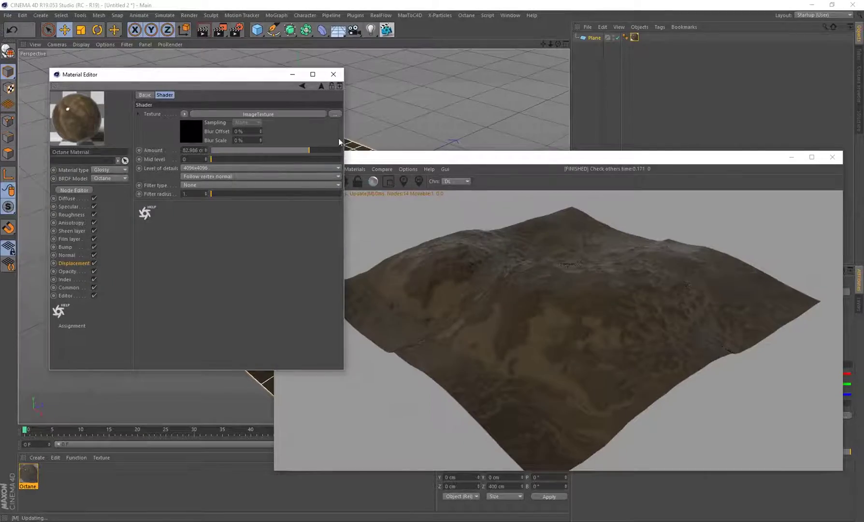
pyautogui.click(334, 74)
# Dolly and orbit the camera to inspect the taller sandy peaks
pyautogui.keyDown('alt'); pyautogui.moveTo(167, 157); pyautogui.dragTo(203, 226, button='right'); pyautogui.keyUp('alt')
pyautogui.keyDown('alt'); pyautogui.moveTo(134, 156); pyautogui.dragTo(250, 259); pyautogui.keyUp('alt')
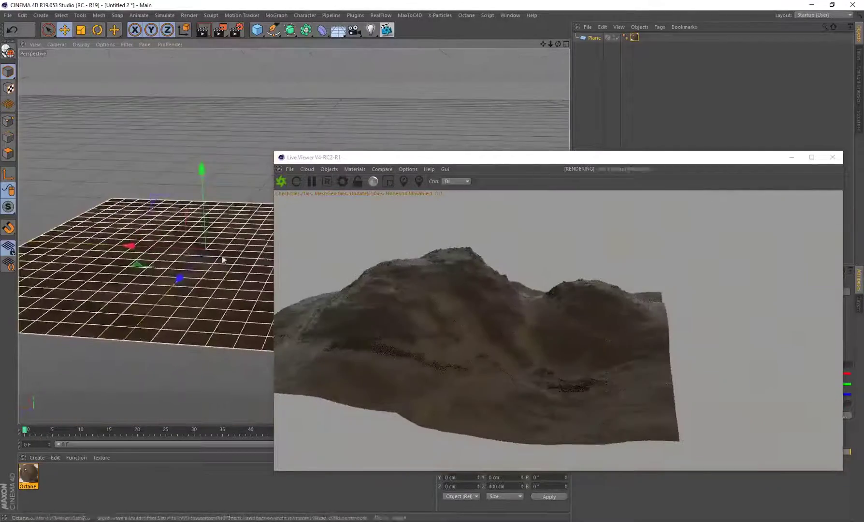
pyautogui.scroll(3, 143, 244)
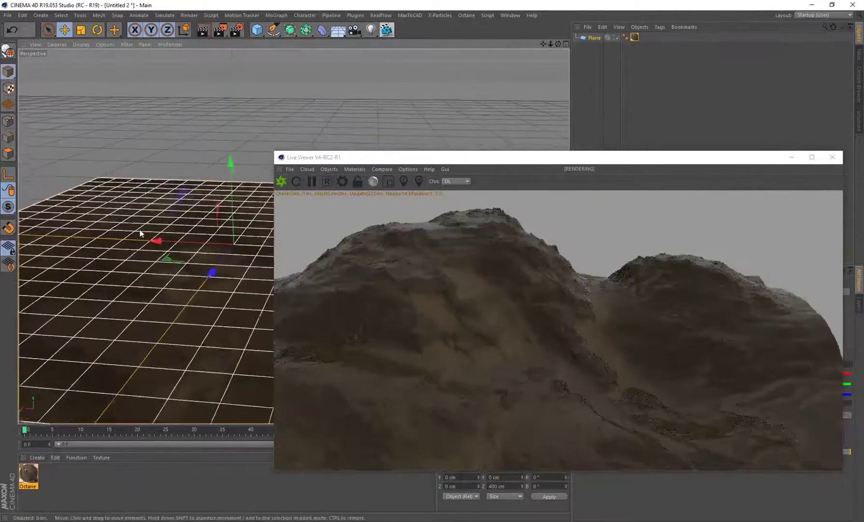
pyautogui.keyDown('alt'); pyautogui.moveTo(141, 231); pyautogui.dragTo(139, 234, button='middle'); pyautogui.keyUp('alt')
pyautogui.keyDown('alt'); pyautogui.moveTo(139, 234); pyautogui.dragTo(118, 243); pyautogui.keyUp('alt')
# Add an Octane Daylight to the scene from the Live Viewer's Objects menu
pyautogui.keyDown('alt'); pyautogui.moveTo(118, 244); pyautogui.dragTo(160, 228, button='middle'); pyautogui.keyUp('alt')
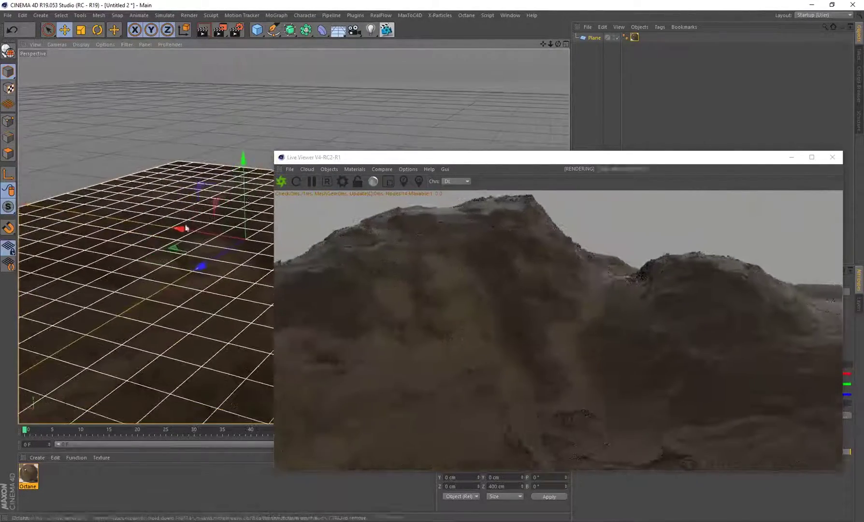
pyautogui.scroll(-2, 135, 199)
pyautogui.click(329, 170)
pyautogui.moveTo(348, 207)
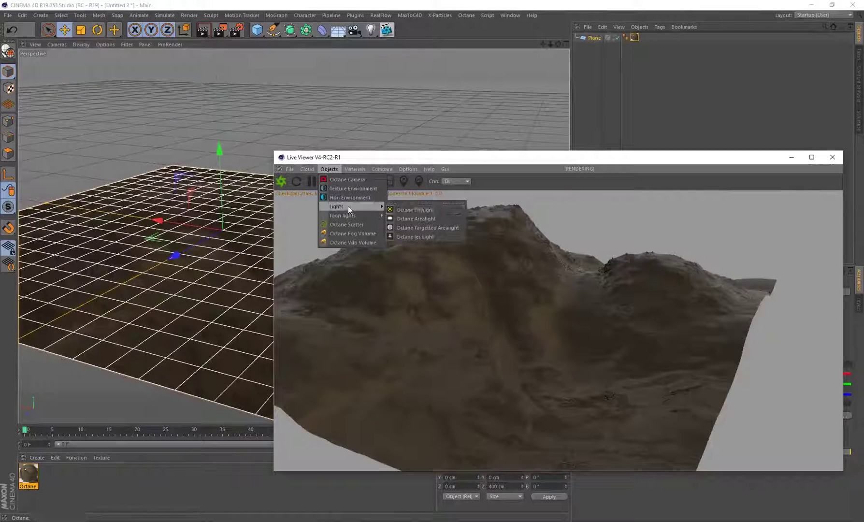
pyautogui.click(406, 212)
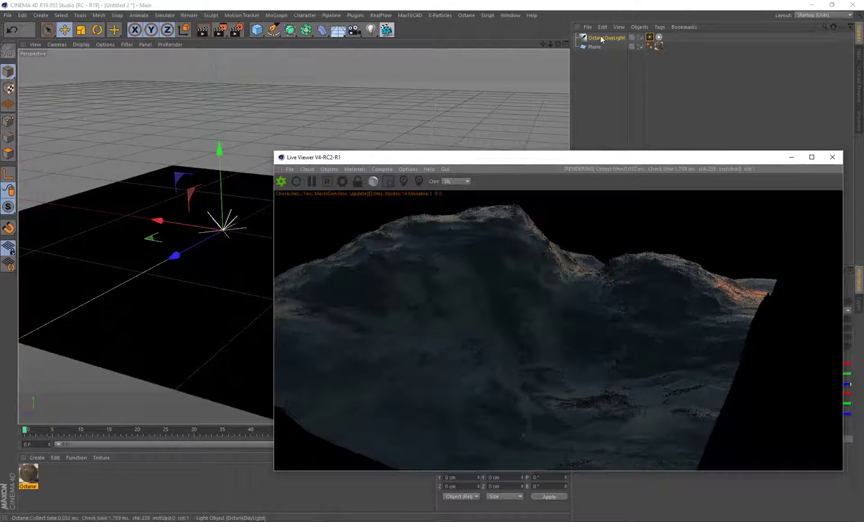
# Rotate the daylight to about -46° pitch so sunlit shadows fall across the peaks
pyautogui.press('r')
pyautogui.moveTo(215, 244); pyautogui.dragTo(216, 270)
pyautogui.moveTo(209, 210); pyautogui.dragTo(190, 246)
pyautogui.scroll(3, 162, 208)
pyautogui.scroll(3, 106, 256)
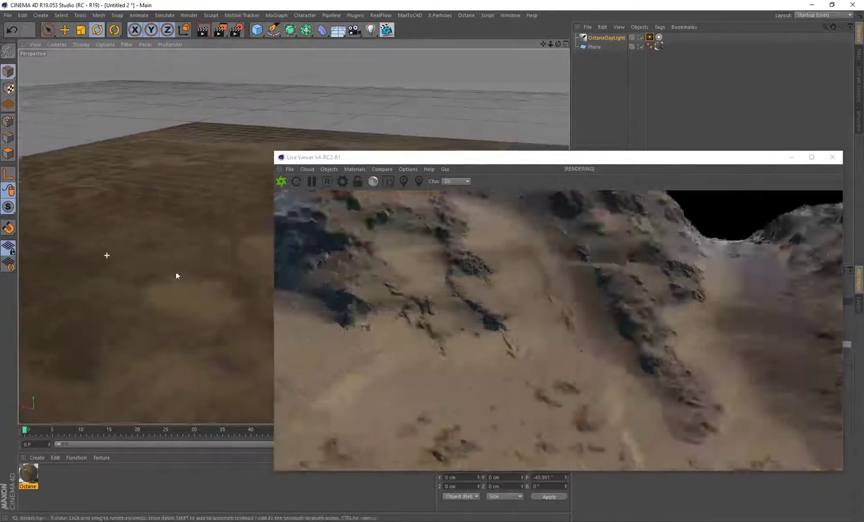
pyautogui.scroll(-4, 129, 257)
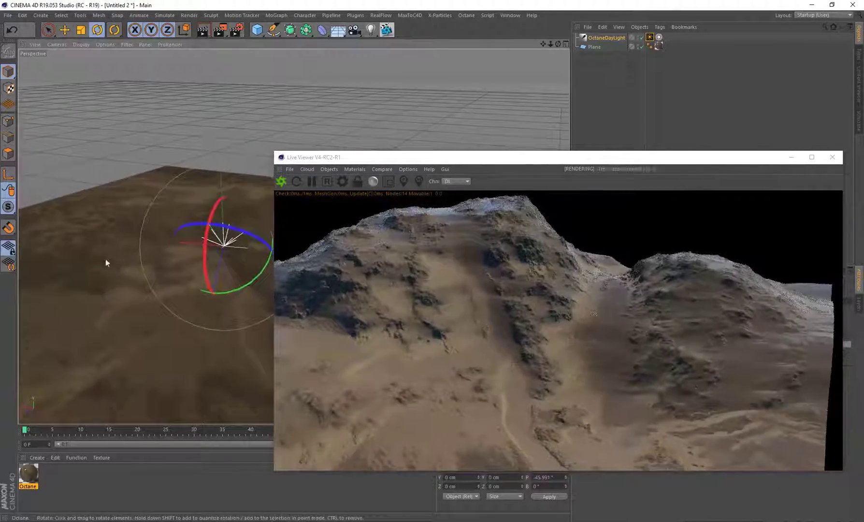
pyautogui.keyDown('alt'); pyautogui.moveTo(97, 279); pyautogui.dragTo(180, 298); pyautogui.keyUp('alt')
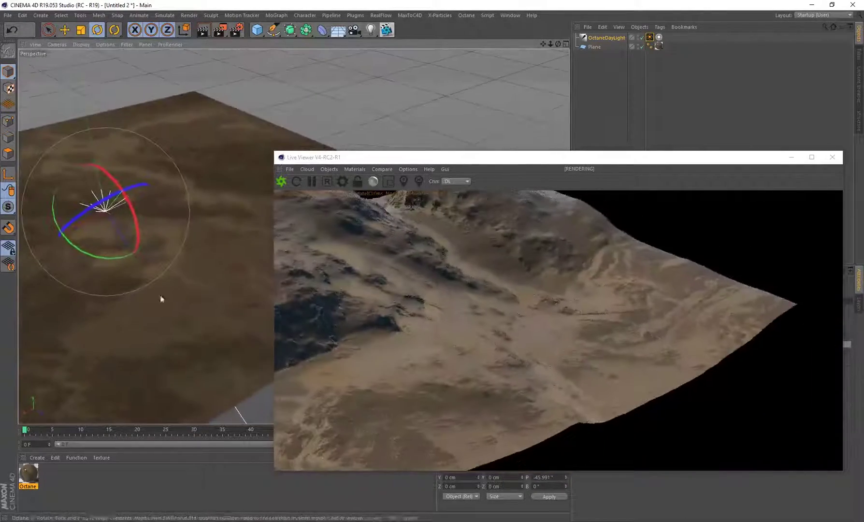
pyautogui.keyDown('alt'); pyautogui.moveTo(118, 296); pyautogui.dragTo(159, 325); pyautogui.keyUp('alt')
pyautogui.keyDown('alt'); pyautogui.moveTo(132, 202); pyautogui.dragTo(23, 274); pyautogui.keyUp('alt')
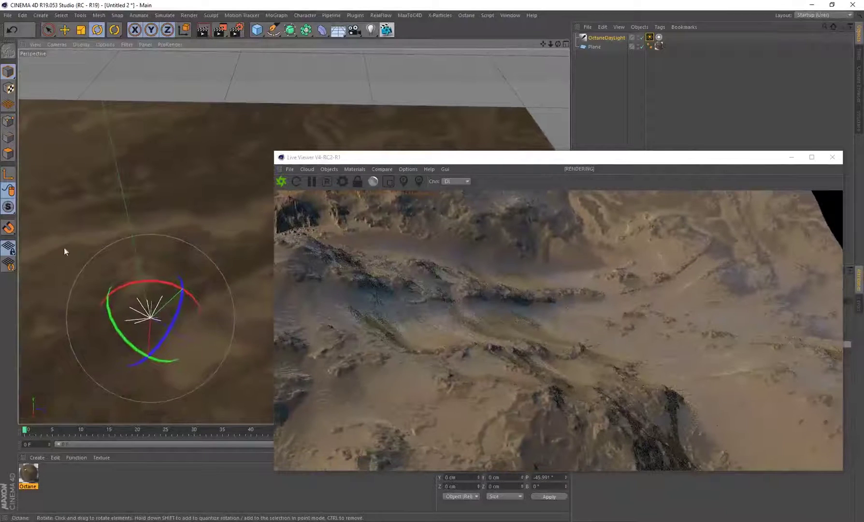
pyautogui.keyDown('alt'); pyautogui.moveTo(112, 225); pyautogui.dragTo(124, 222, button='middle'); pyautogui.keyUp('alt')
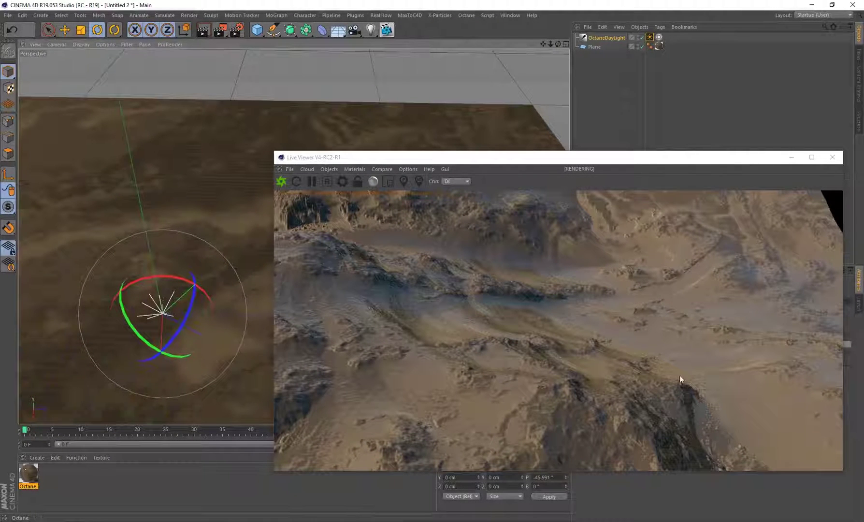
pyautogui.keyDown('alt'); pyautogui.moveTo(175, 219); pyautogui.dragTo(103, 290); pyautogui.keyUp('alt')
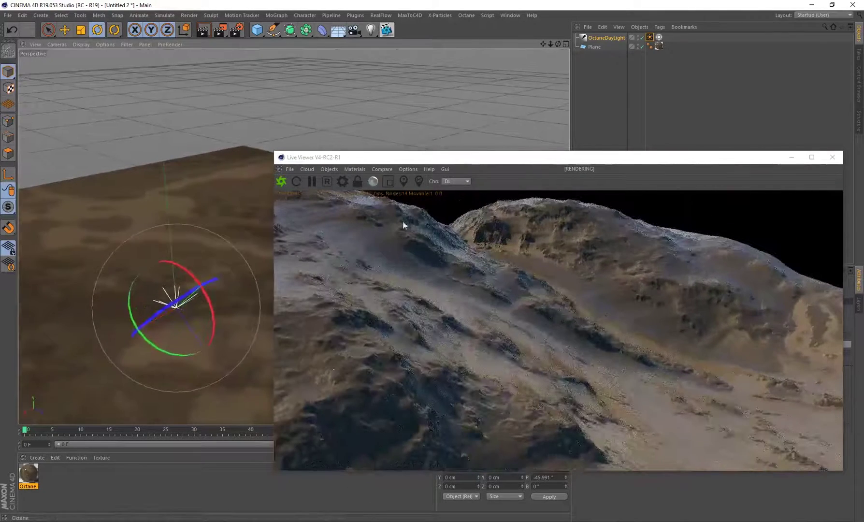
# Add an Octane ImageTexture to the terrain material's Specular channel
pyautogui.doubleClick(28, 473)
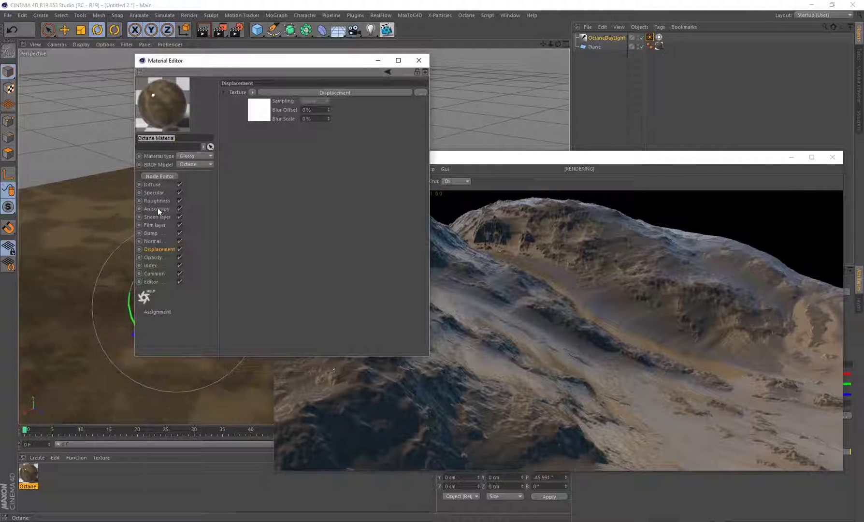
pyautogui.click(155, 194)
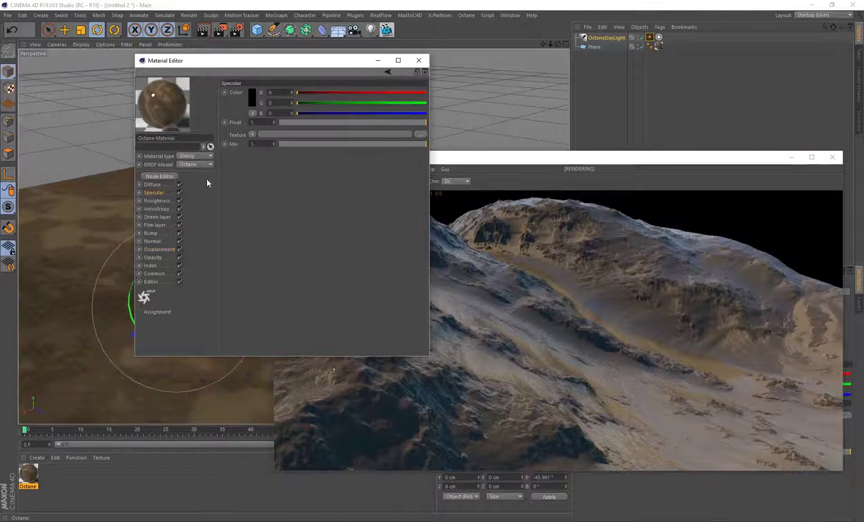
pyautogui.click(253, 134)
pyautogui.moveTo(290, 312)
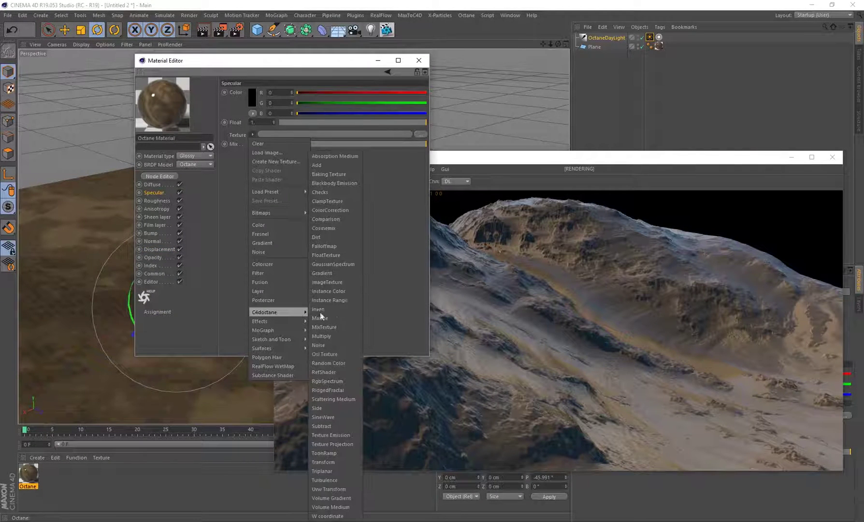
pyautogui.click(341, 285)
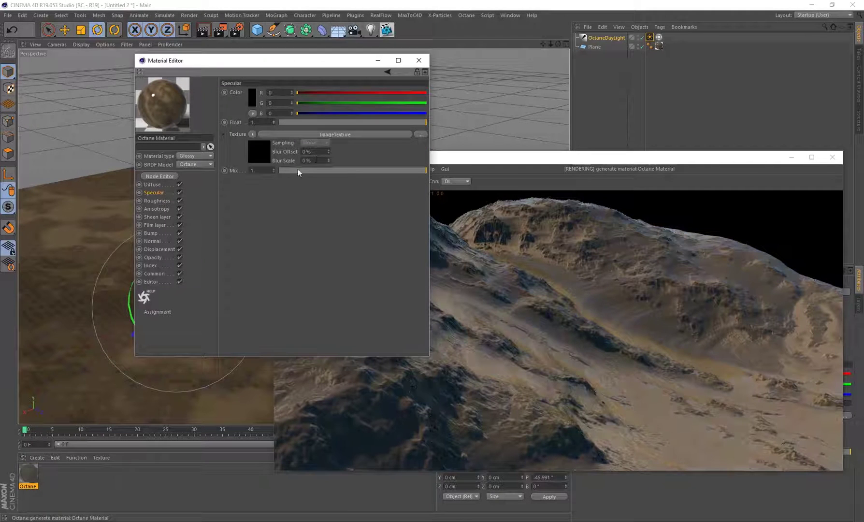
# Load SANDY_Heatmap_GLOSSY_SPEC.png as the specular image without copying it, then close the editor
pyautogui.click(312, 135)
pyautogui.click(421, 101)
pyautogui.click(420, 100)
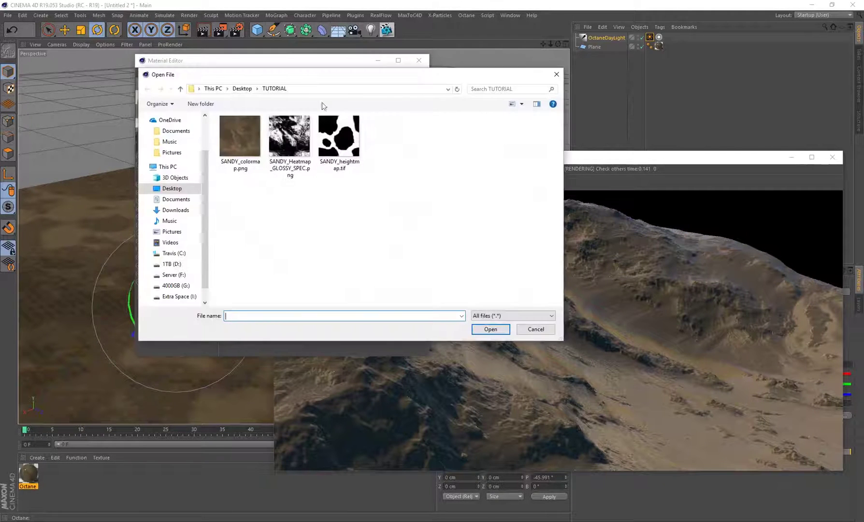
pyautogui.click(289, 140)
pyautogui.click(493, 328)
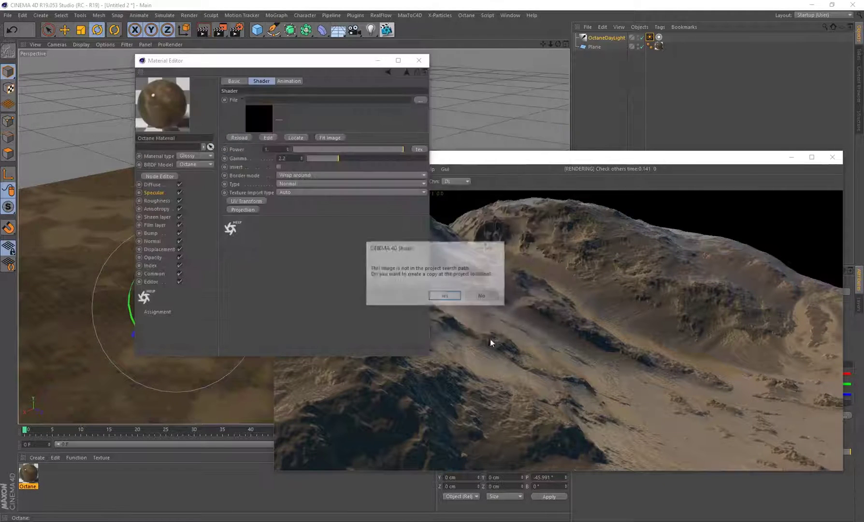
pyautogui.click(489, 296)
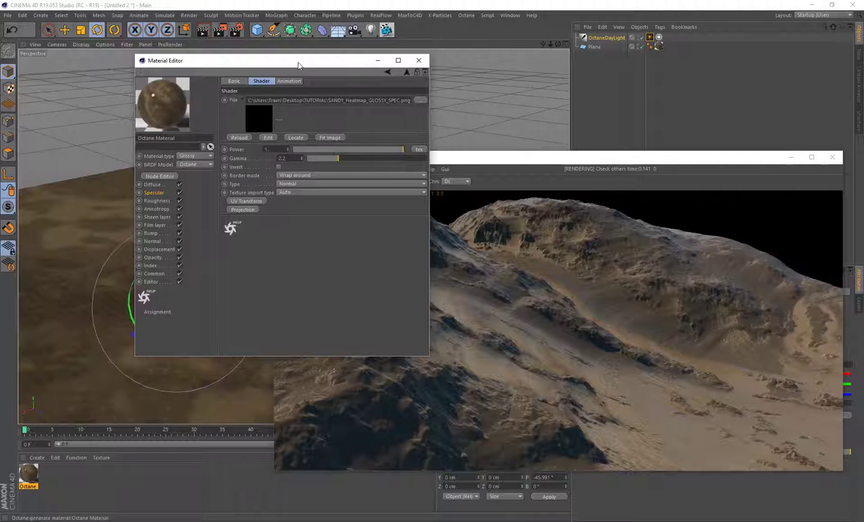
pyautogui.moveTo(213, 61); pyautogui.dragTo(129, 70)
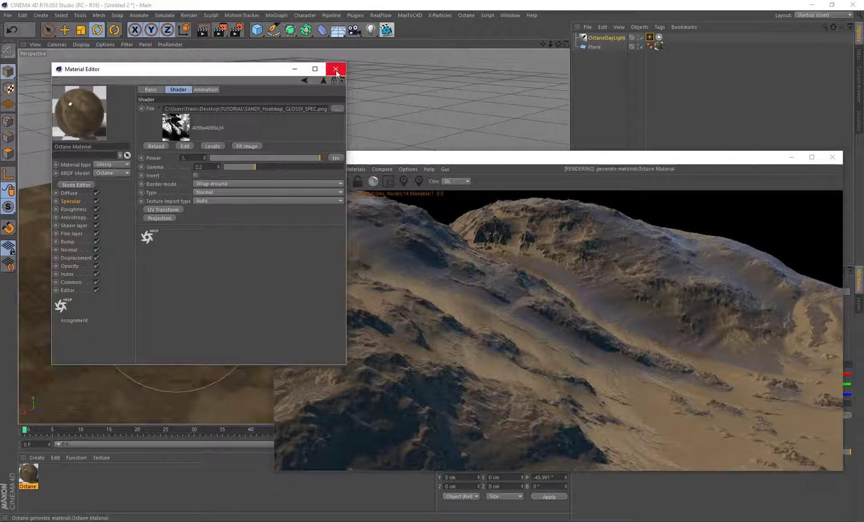
pyautogui.click(336, 69)
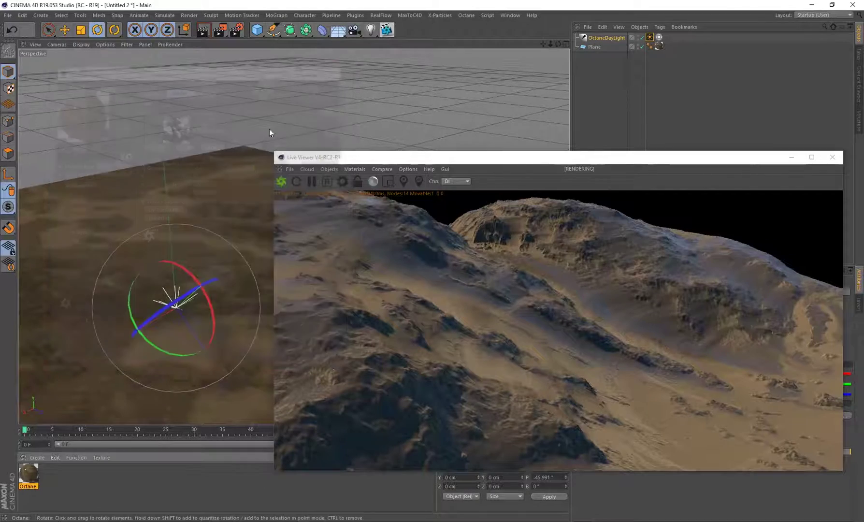
# Orbit low over the terrain to check the glossy sand in the live render
pyautogui.moveTo(209, 200)
pyautogui.keyDown('alt'); pyautogui.mouseDown()
pyautogui.moveTo(133, 195)
pyautogui.moveTo(160, 177)
pyautogui.moveTo(119, 175)
pyautogui.moveTo(136, 167)
pyautogui.moveTo(181, 175)
pyautogui.moveTo(219, 200)
pyautogui.mouseUp(); pyautogui.keyUp('alt')
pyautogui.moveTo(137, 202)
pyautogui.keyDown('alt'); pyautogui.mouseDown()
pyautogui.moveTo(104, 214)
pyautogui.moveTo(134, 208)
pyautogui.moveTo(132, 194)
pyautogui.mouseUp(); pyautogui.keyUp('alt')
pyautogui.keyDown('alt'); pyautogui.moveTo(133, 195); pyautogui.dragTo(126, 195); pyautogui.keyUp('alt')
pyautogui.doubleClick(29, 472)
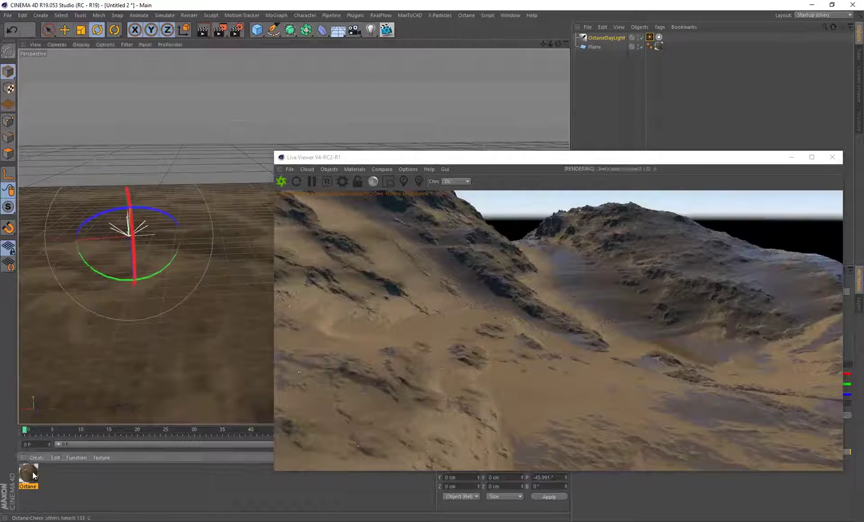
# Set the specular colour to dark grey (V 34%, about 0.100482), close the editor, and orbit
pyautogui.click(252, 134)
pyautogui.click(267, 183)
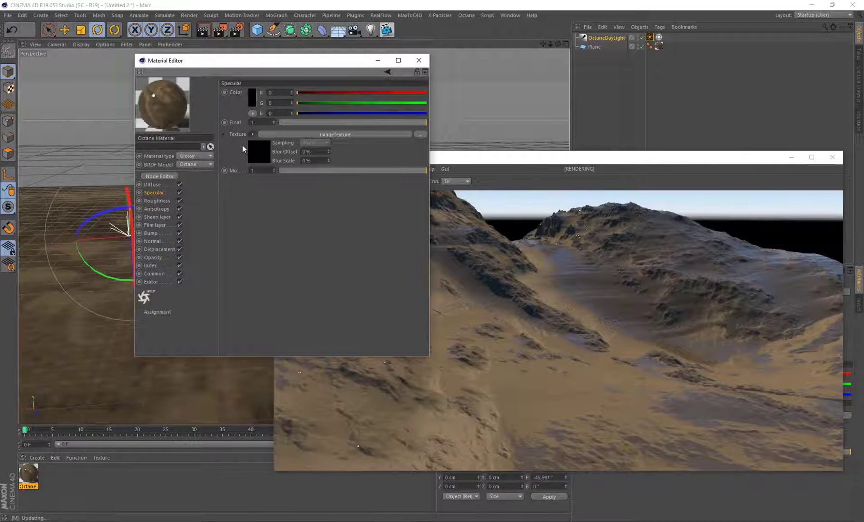
pyautogui.click(255, 92)
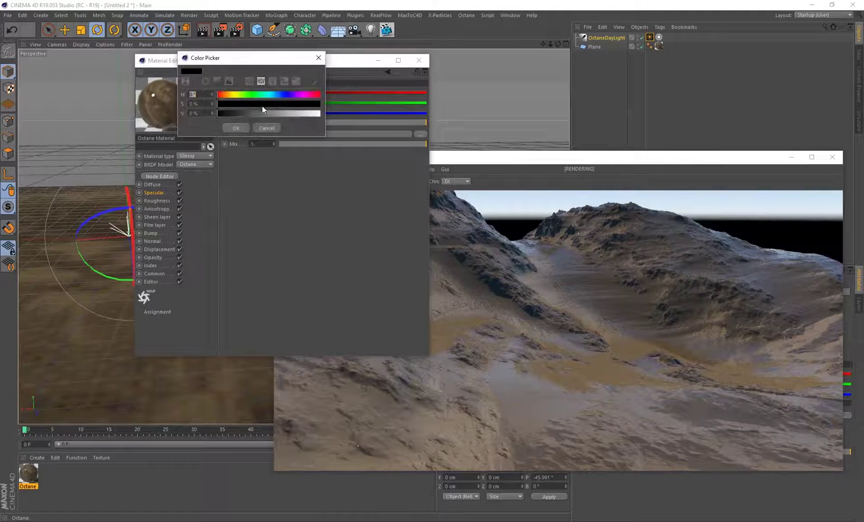
pyautogui.click(251, 114)
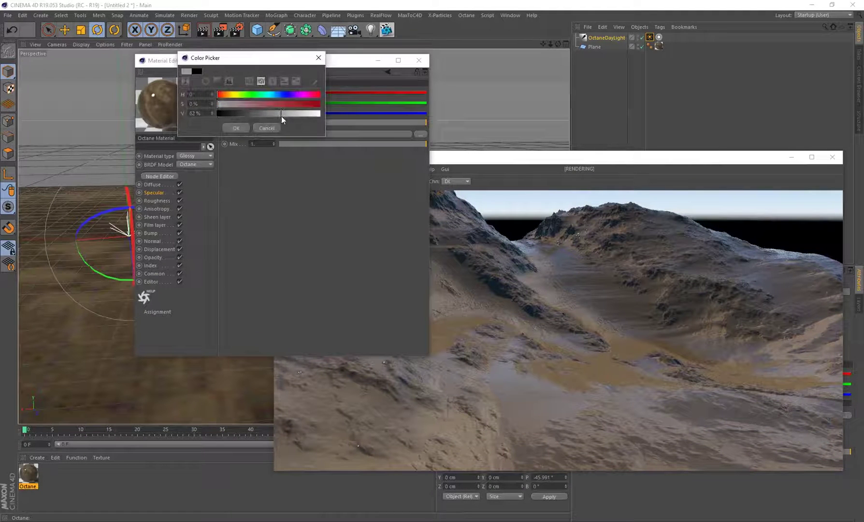
pyautogui.click(237, 127)
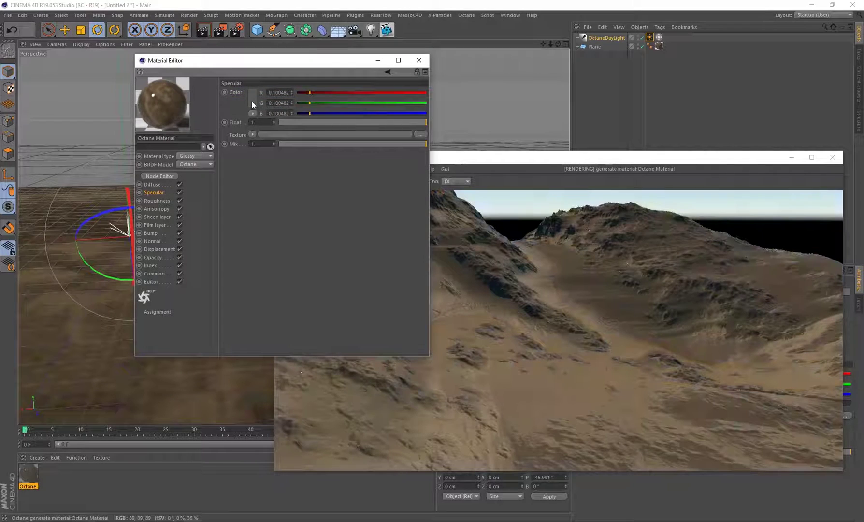
pyautogui.click(419, 61)
pyautogui.keyDown('alt'); pyautogui.moveTo(193, 306); pyautogui.dragTo(169, 314); pyautogui.keyUp('alt')
pyautogui.keyDown('alt'); pyautogui.moveTo(122, 343); pyautogui.dragTo(145, 365); pyautogui.keyUp('alt')
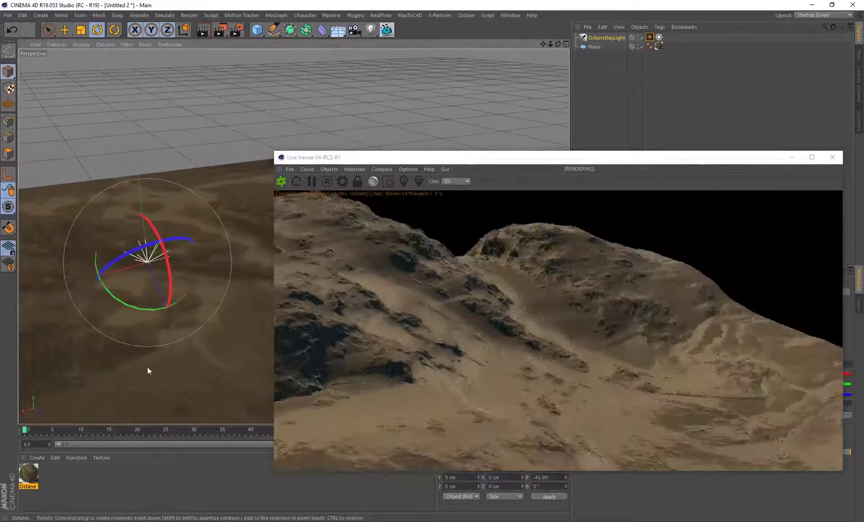
# Ctrl-drag the plane along Z to create Plane.1 and scale the copy up
pyautogui.click(150, 369)
pyautogui.press('e')
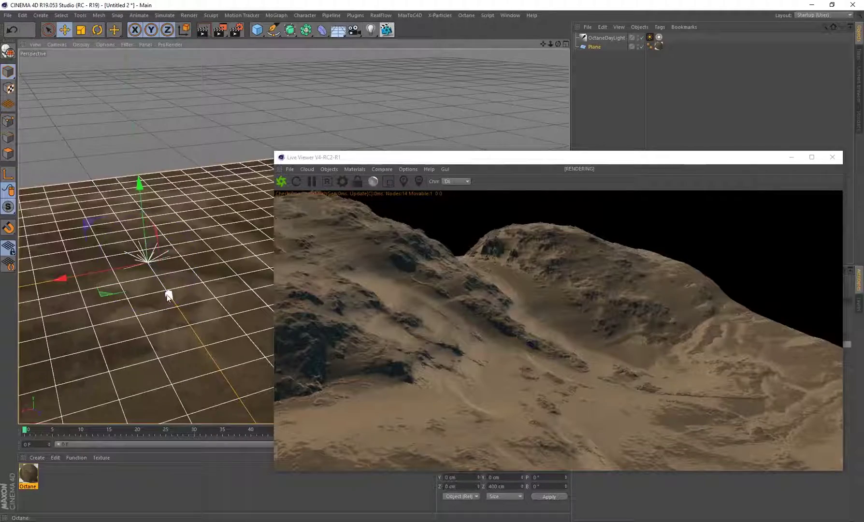
pyautogui.keyDown('ctrl'); pyautogui.moveTo(168, 295); pyautogui.dragTo(130, 183); pyautogui.keyUp('ctrl')
pyautogui.press('t')
pyautogui.moveTo(114, 103); pyautogui.dragTo(311, 95)
# Move Plane.1 back, rotate it about 35.8°, and lower it to about -10.53 cm
pyautogui.press('e')
pyautogui.moveTo(265, 182); pyautogui.dragTo(189, 85)
pyautogui.press('r')
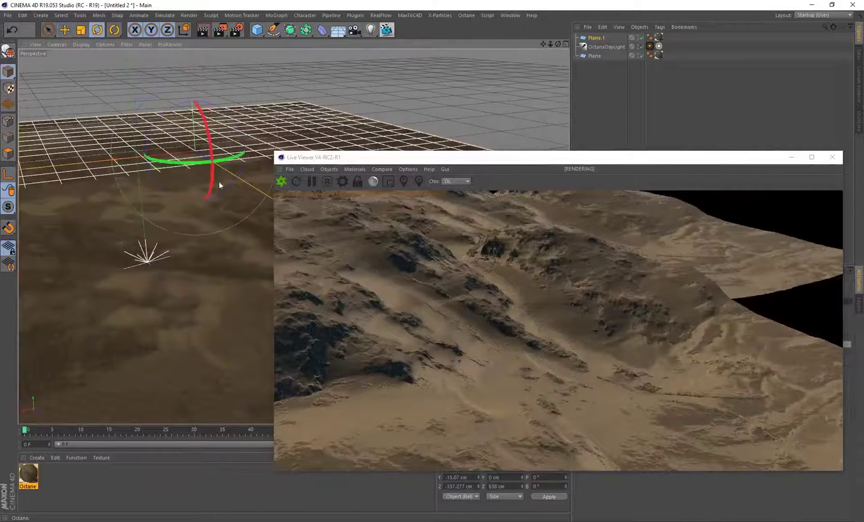
pyautogui.moveTo(213, 161); pyautogui.dragTo(128, 184)
pyautogui.press('e')
pyautogui.moveTo(193, 84)
pyautogui.mouseDown()
pyautogui.moveTo(193, 72)
pyautogui.moveTo(193, 81)
pyautogui.mouseUp()
pyautogui.keyDown('alt'); pyautogui.moveTo(148, 256); pyautogui.dragTo(134, 242); pyautogui.keyUp('alt')
pyautogui.keyDown('alt'); pyautogui.moveTo(135, 241); pyautogui.dragTo(170, 272, button='middle'); pyautogui.keyUp('alt')
pyautogui.keyDown('alt'); pyautogui.moveTo(170, 271); pyautogui.dragTo(193, 271); pyautogui.keyUp('alt')
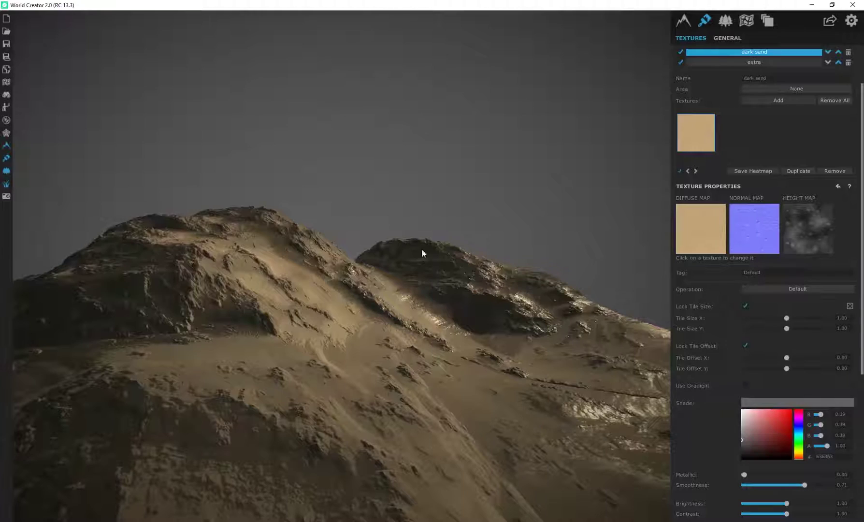
# Show the Base terrain settings and orbit and zoom around the dark sandy mountain
pyautogui.click(685, 20)
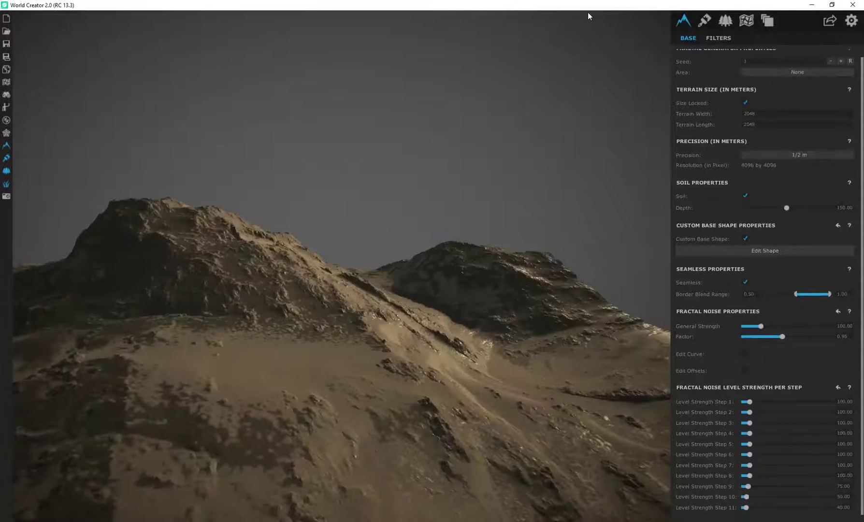
pyautogui.moveTo(491, 310); pyautogui.dragTo(411, 250)
pyautogui.scroll(5, 410, 249)
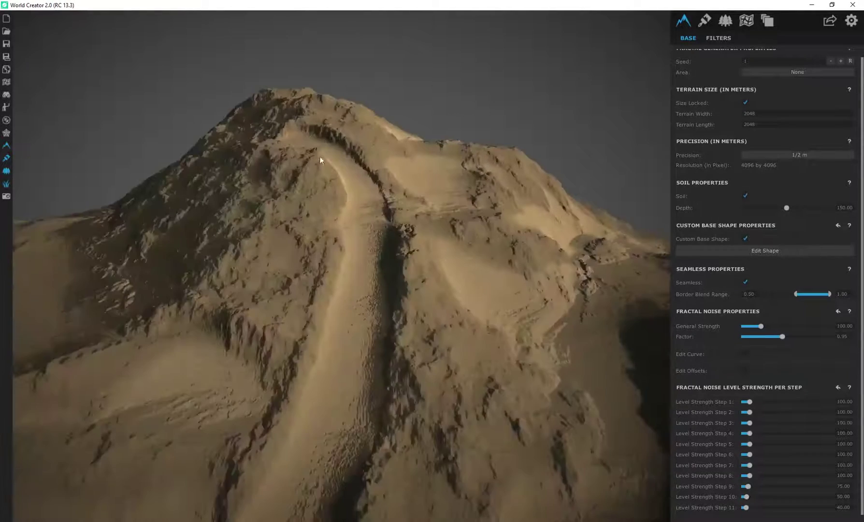
pyautogui.moveTo(277, 331); pyautogui.dragTo(410, 284)
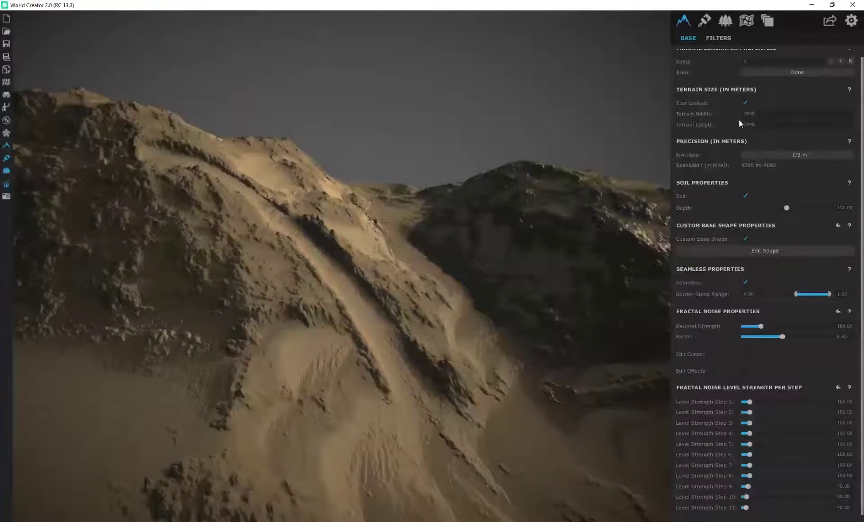
pyautogui.moveTo(319, 274); pyautogui.dragTo(491, 288)
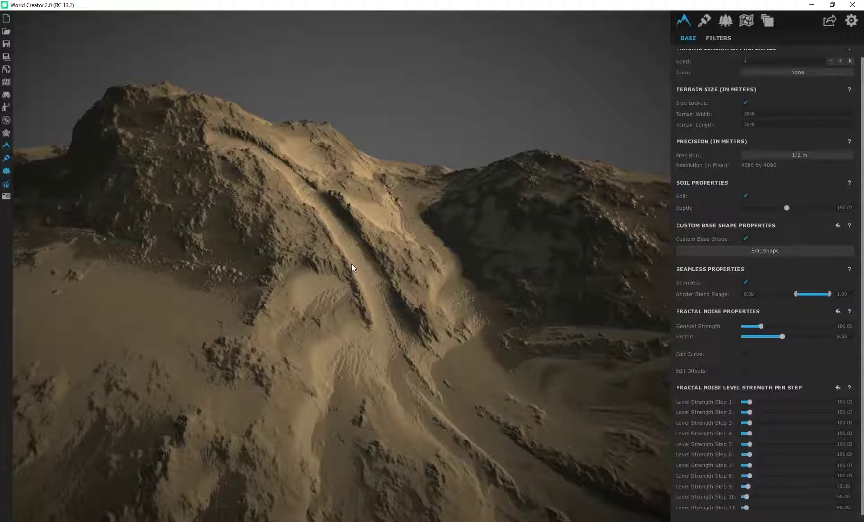
# Return to Cinema 4D's live Octane render and angle the view down over the terrain
pyautogui.moveTo(650, 519)
pyautogui.click(711, 481)
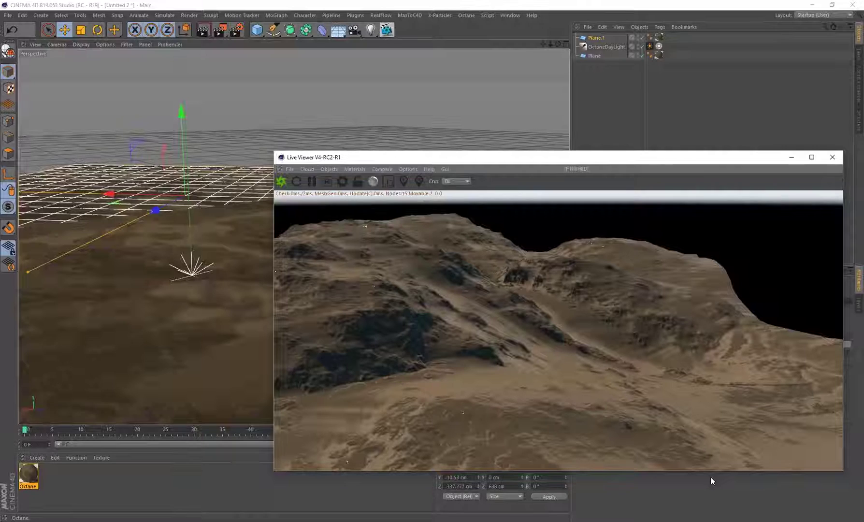
pyautogui.keyDown('alt'); pyautogui.moveTo(185, 244); pyautogui.dragTo(181, 217, button='middle'); pyautogui.keyUp('alt')
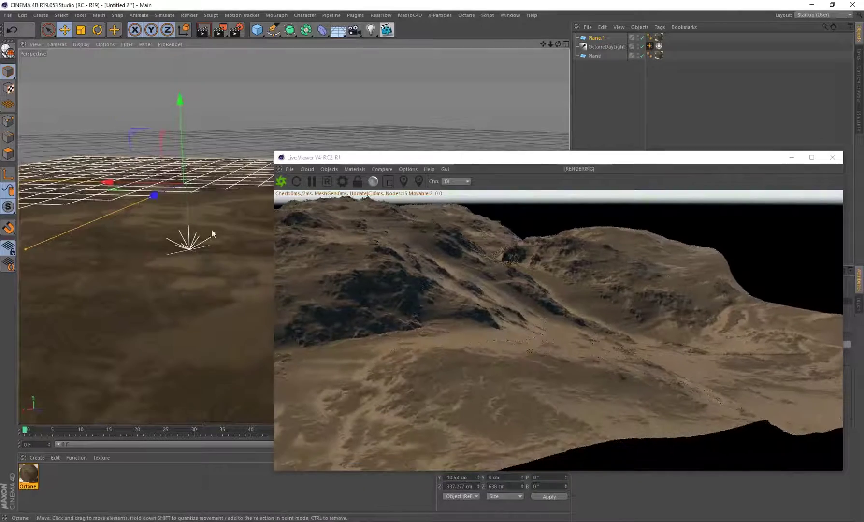
pyautogui.keyDown('alt'); pyautogui.moveTo(212, 218); pyautogui.dragTo(214, 223); pyautogui.keyUp('alt')
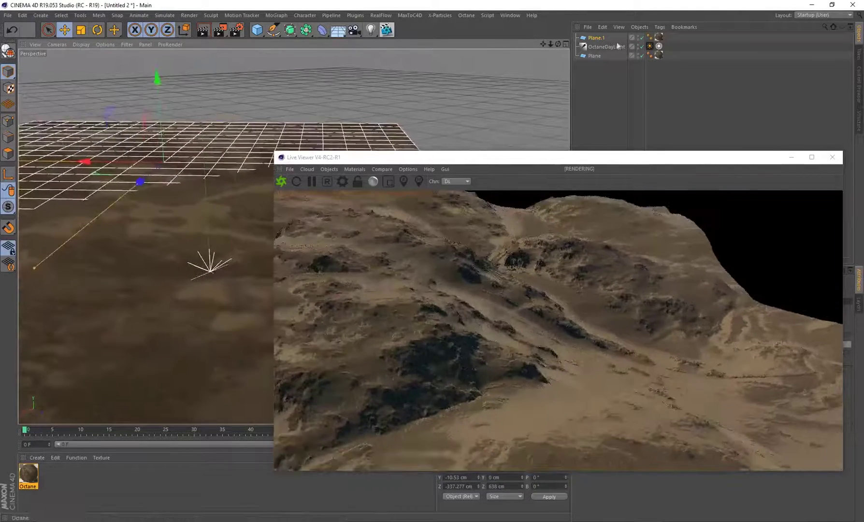
# Hide Plane.1 in the editor view, orbit around the terrain, and select OctaneDaylight
pyautogui.click(642, 38)
pyautogui.keyDown('alt'); pyautogui.moveTo(69, 238); pyautogui.dragTo(161, 193); pyautogui.keyUp('alt')
pyautogui.keyDown('alt'); pyautogui.moveTo(151, 238); pyautogui.dragTo(261, 269); pyautogui.keyUp('alt')
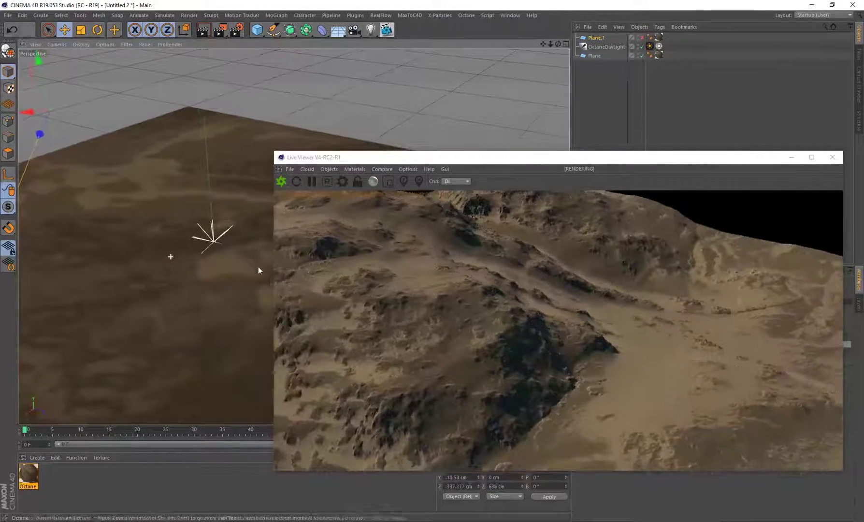
pyautogui.keyDown('alt'); pyautogui.moveTo(151, 264); pyautogui.dragTo(151, 266); pyautogui.keyUp('alt')
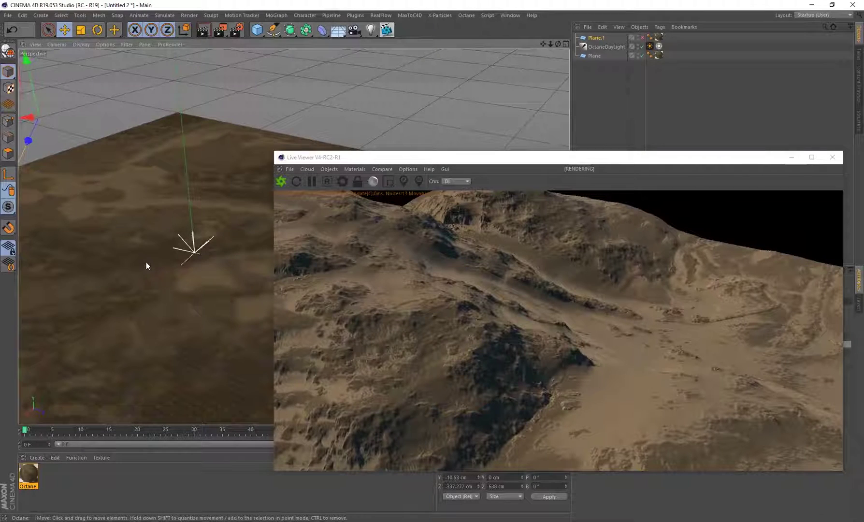
pyautogui.keyDown('alt'); pyautogui.moveTo(127, 261); pyautogui.dragTo(184, 227); pyautogui.keyUp('alt')
pyautogui.click(606, 46)
# Rotate the OctaneDaylight to roughly P -36.967° and B -4.514°, brightening the sandy slopes
pyautogui.press('r')
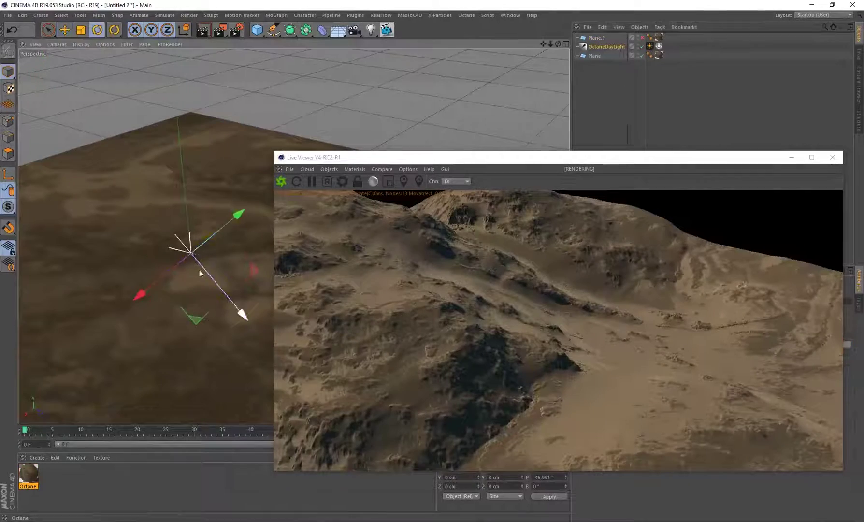
pyautogui.moveTo(232, 259); pyautogui.dragTo(219, 243)
pyautogui.moveTo(196, 290)
pyautogui.mouseDown()
pyautogui.moveTo(169, 292)
pyautogui.moveTo(257, 294)
pyautogui.moveTo(190, 293)
pyautogui.mouseUp()
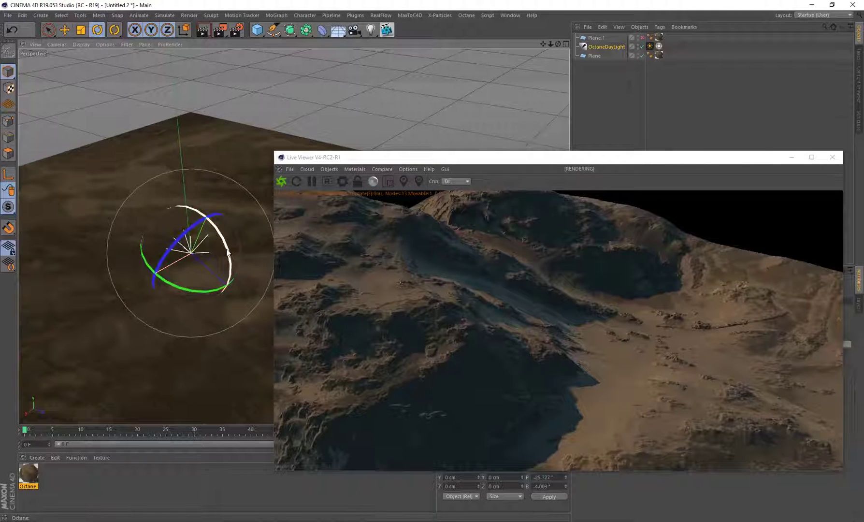
pyautogui.moveTo(229, 253)
pyautogui.mouseDown()
pyautogui.moveTo(225, 268)
pyautogui.moveTo(227, 255)
pyautogui.mouseUp()
pyautogui.moveTo(117, 318)
pyautogui.keyDown('alt'); pyautogui.mouseDown()
pyautogui.moveTo(83, 305)
pyautogui.moveTo(126, 327)
pyautogui.mouseUp(); pyautogui.keyUp('alt')
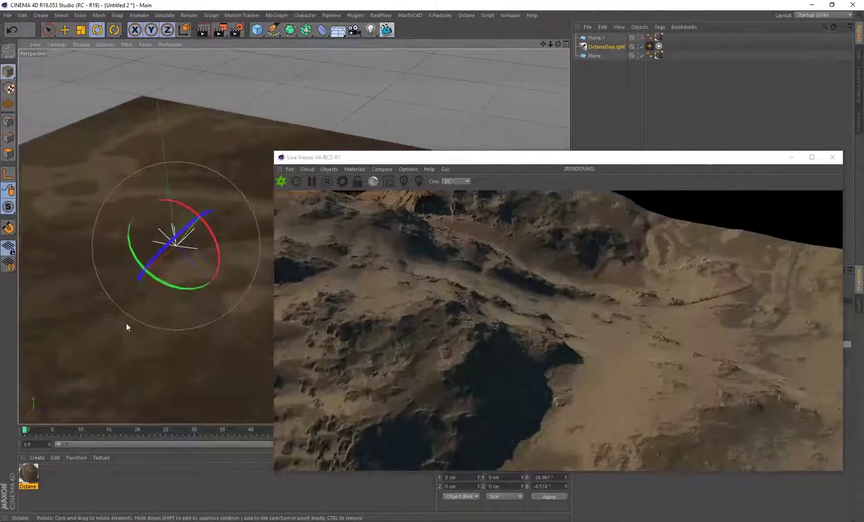
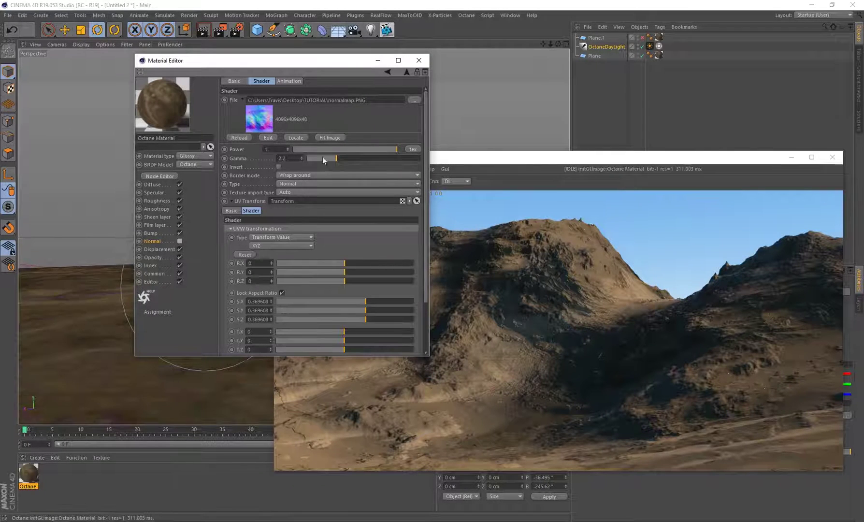
# Drag the Material Editor aside so the Live Viewer render of the terrain is visible
pyautogui.moveTo(324, 67); pyautogui.dragTo(195, 80)
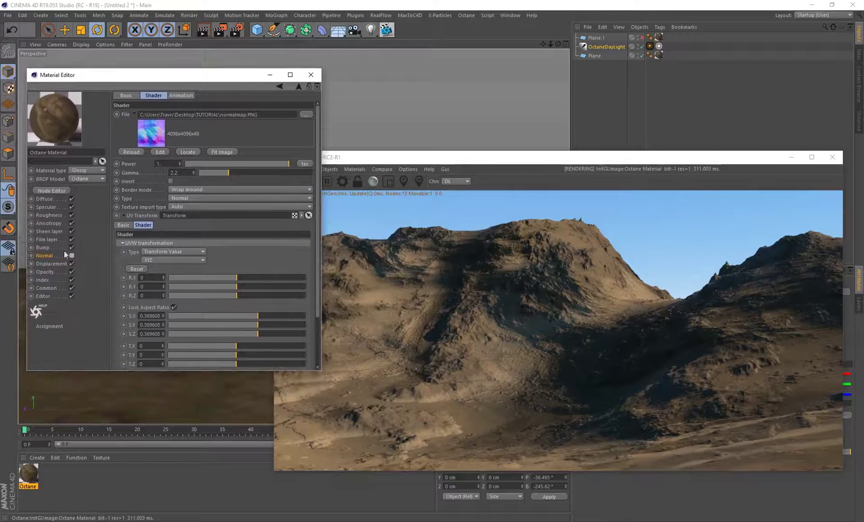
# Enable the Octane material's Normal channel and rotate the OctaneDayLight to reshade the terrain
pyautogui.click(72, 256)
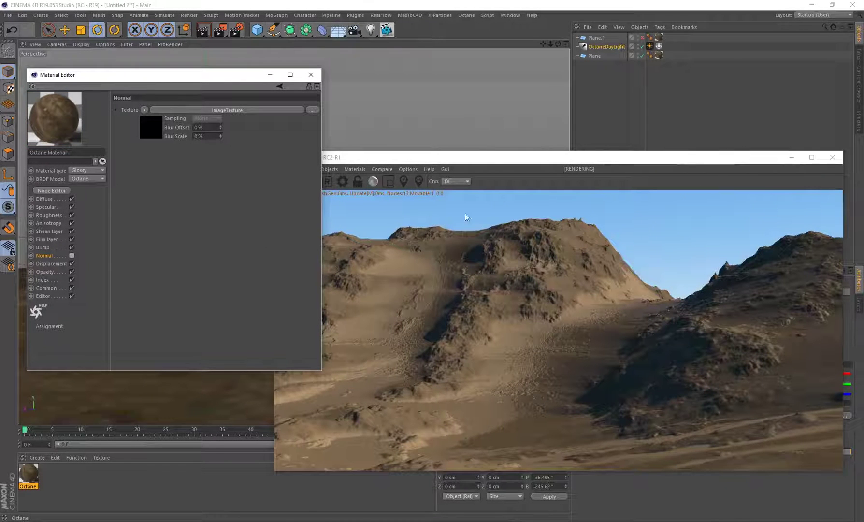
pyautogui.click(311, 74)
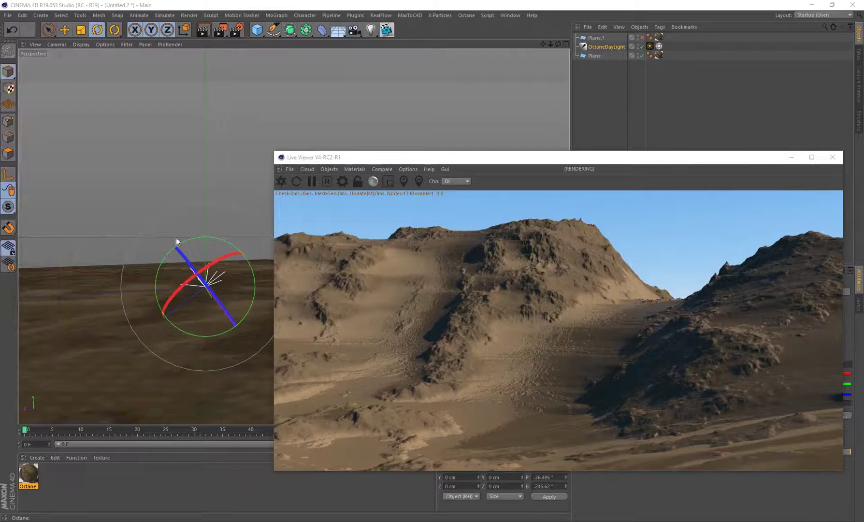
pyautogui.moveTo(160, 312)
pyautogui.mouseDown()
pyautogui.moveTo(175, 312)
pyautogui.moveTo(154, 313)
pyautogui.mouseUp()
pyautogui.doubleClick(28, 472)
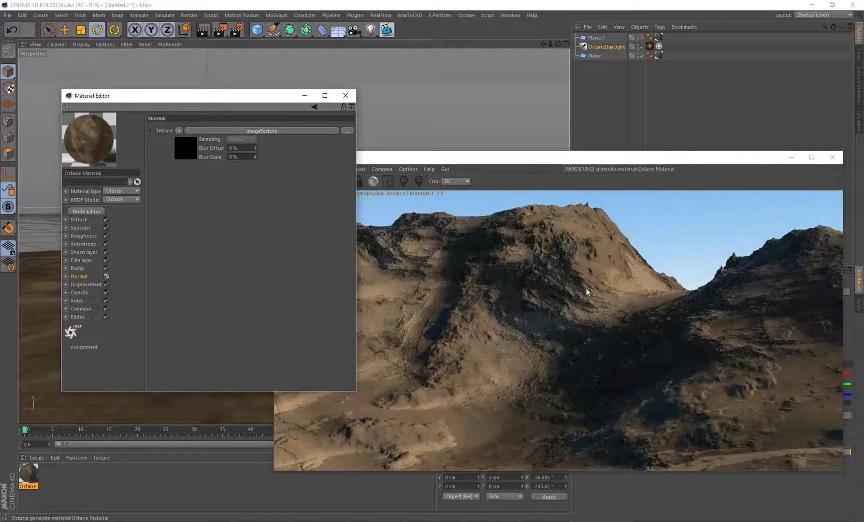
pyautogui.click(346, 95)
# Rotate the OctaneDayLight further, casting darker, longer shadows across the desert hills
pyautogui.moveTo(144, 275); pyautogui.dragTo(172, 276)
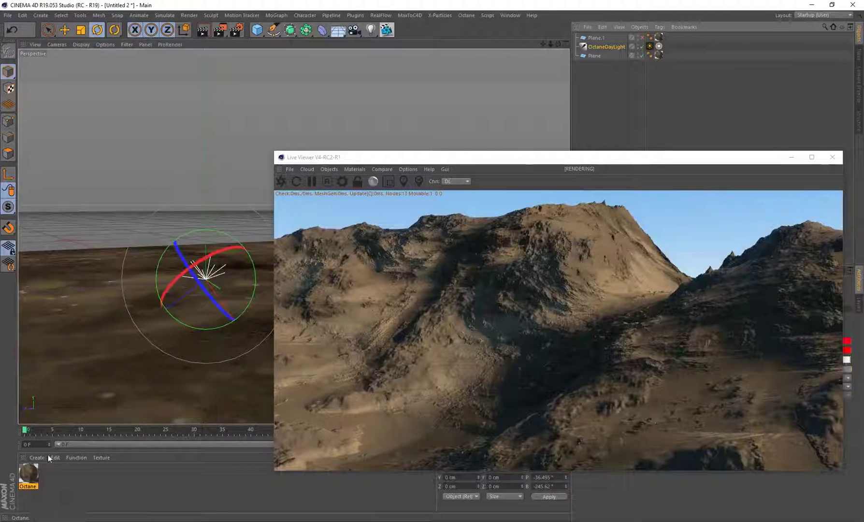
pyautogui.doubleClick(27, 472)
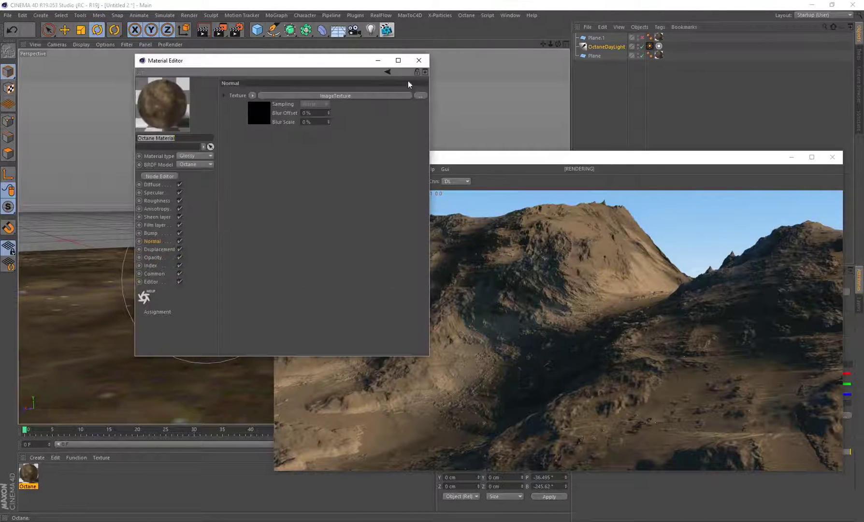
pyautogui.click(422, 60)
pyautogui.moveTo(224, 257); pyautogui.dragTo(209, 271)
# Tilt the OctaneDayLight to about P -18.67° and orbit the camera to a new terrain view
pyautogui.moveTo(212, 313); pyautogui.dragTo(254, 329)
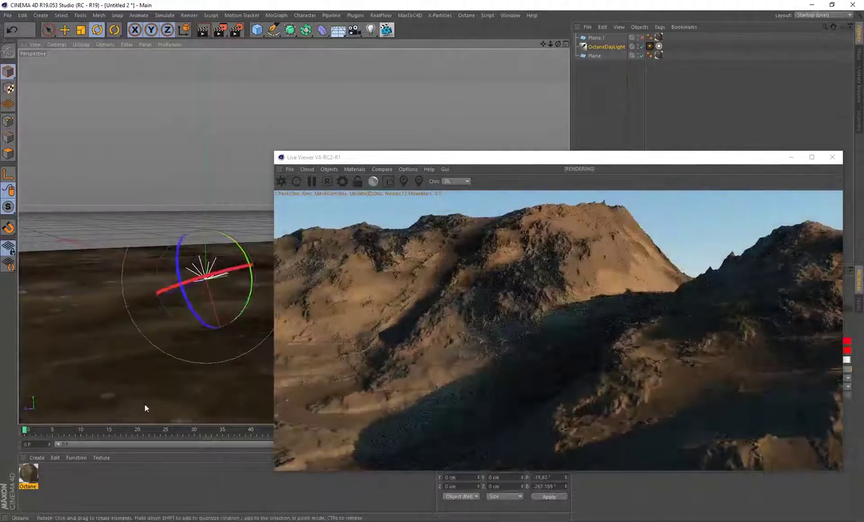
pyautogui.keyDown('alt'); pyautogui.moveTo(145, 404); pyautogui.dragTo(242, 336); pyautogui.keyUp('alt')
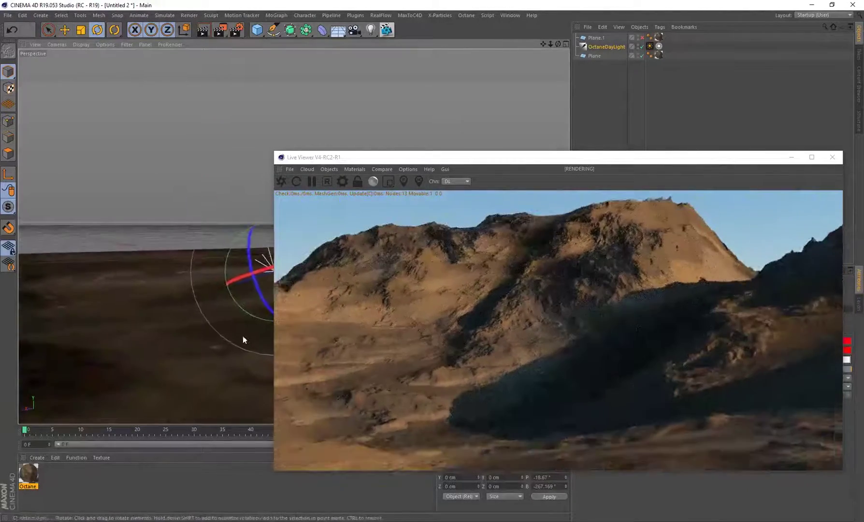
pyautogui.moveTo(167, 345)
pyautogui.keyDown('alt'); pyautogui.mouseDown()
pyautogui.moveTo(162, 340)
pyautogui.moveTo(252, 339)
pyautogui.moveTo(200, 337)
pyautogui.mouseUp(); pyautogui.keyUp('alt')
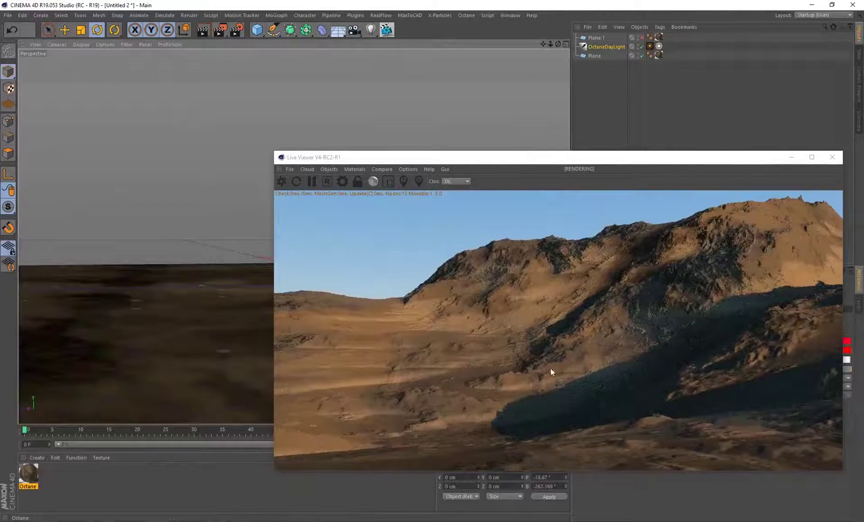